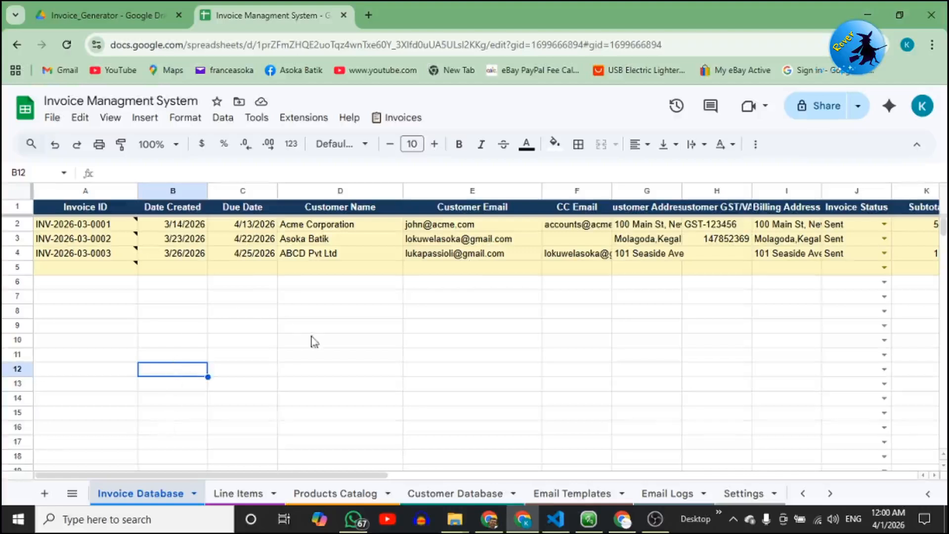
# Select the invoice table's header row and look over the invoicing commands menu without running any.
pyautogui.moveTo(314, 325); pyautogui.dragTo(313, 341)
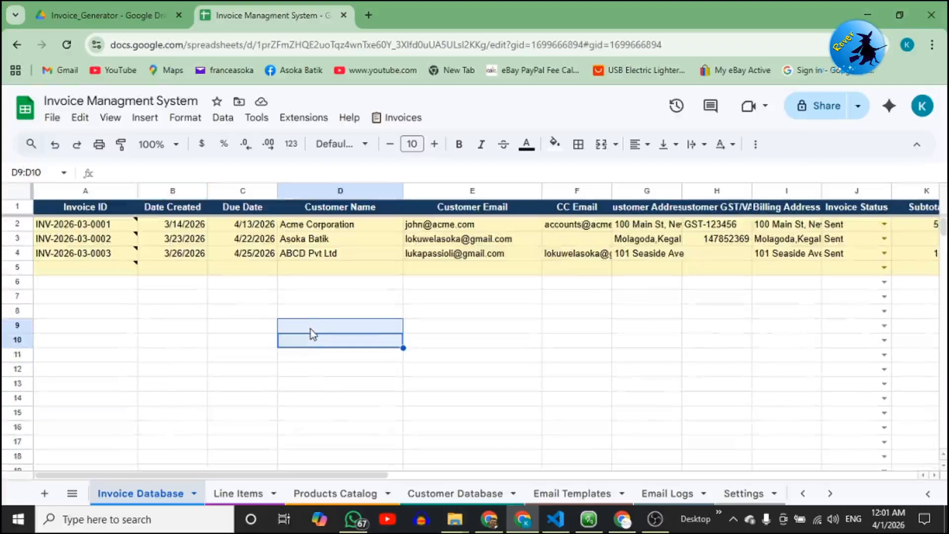
pyautogui.click(18, 207)
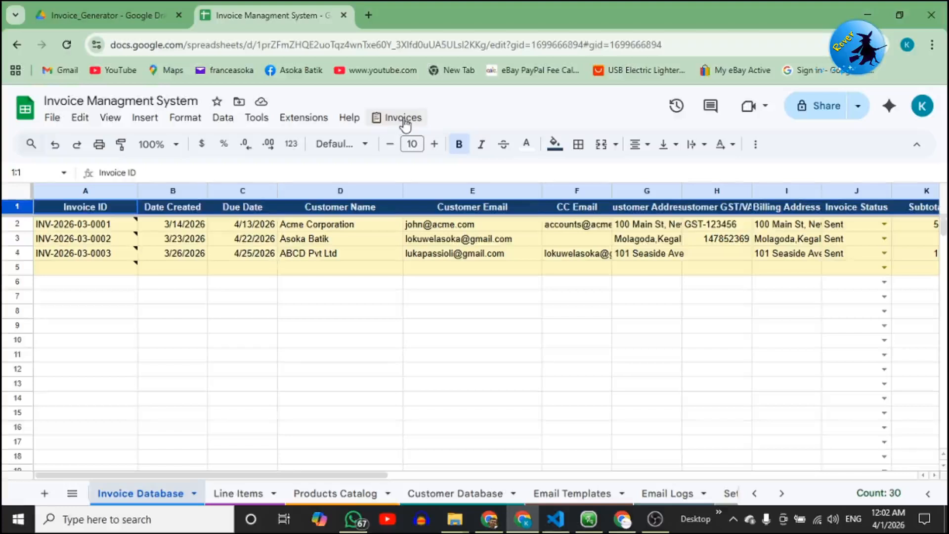
pyautogui.click(403, 119)
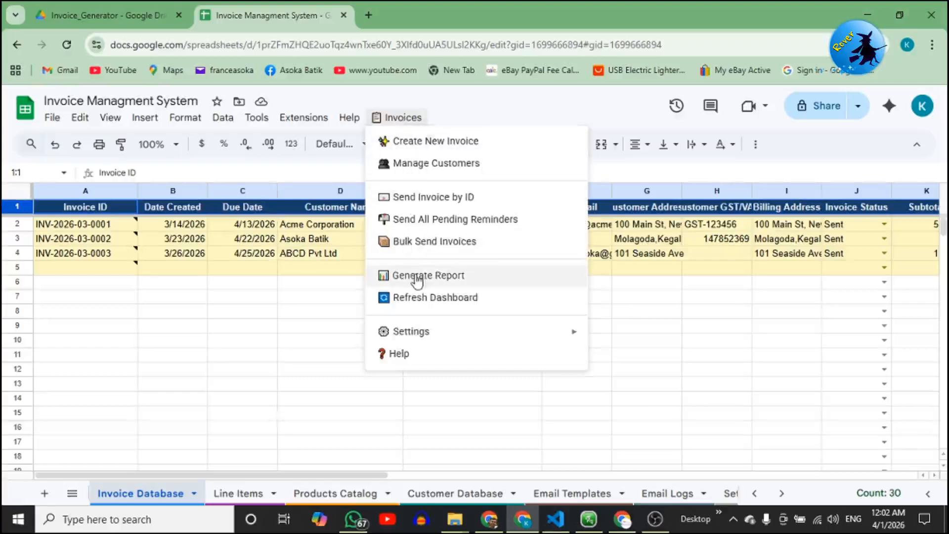
pyautogui.moveTo(416, 334)
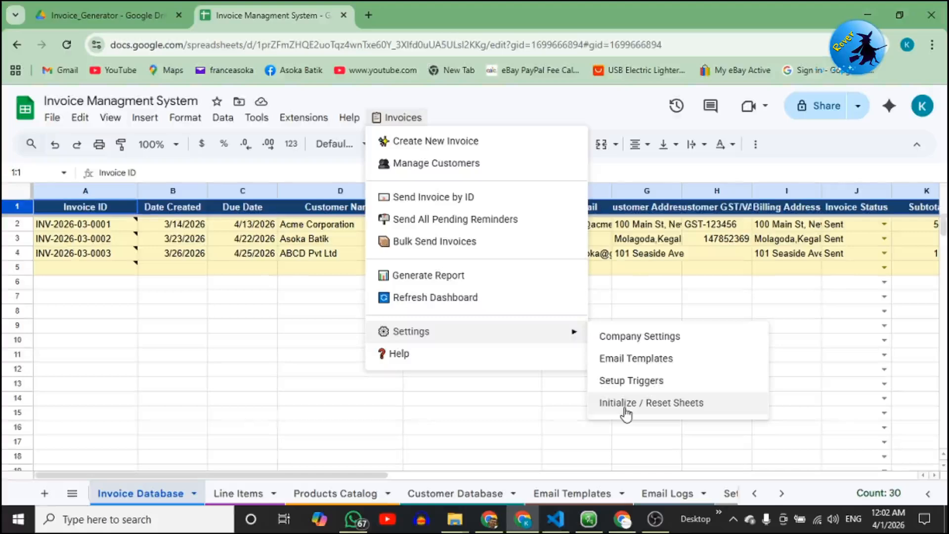
pyautogui.click(500, 417)
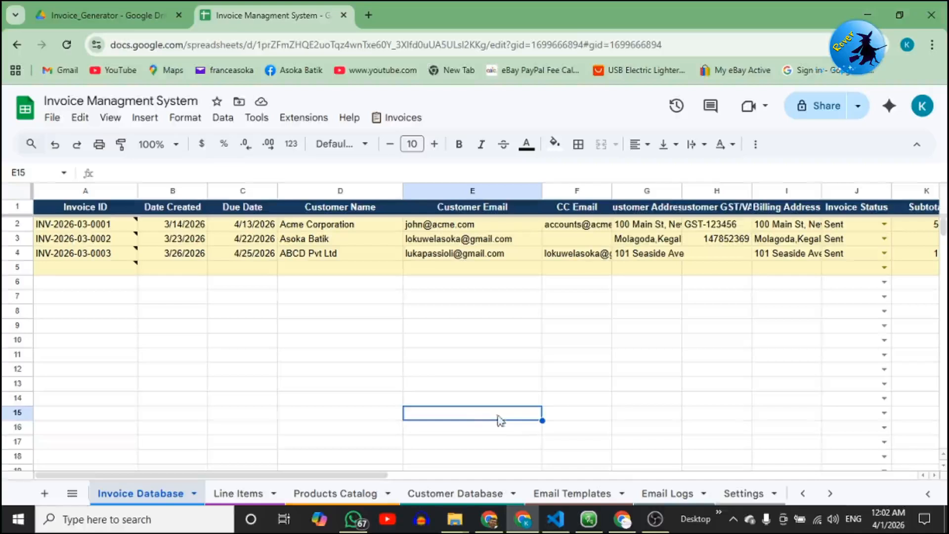
# On the Settings sheet, change the Company Name to ABC Pvt Ltd.
pyautogui.click(741, 494)
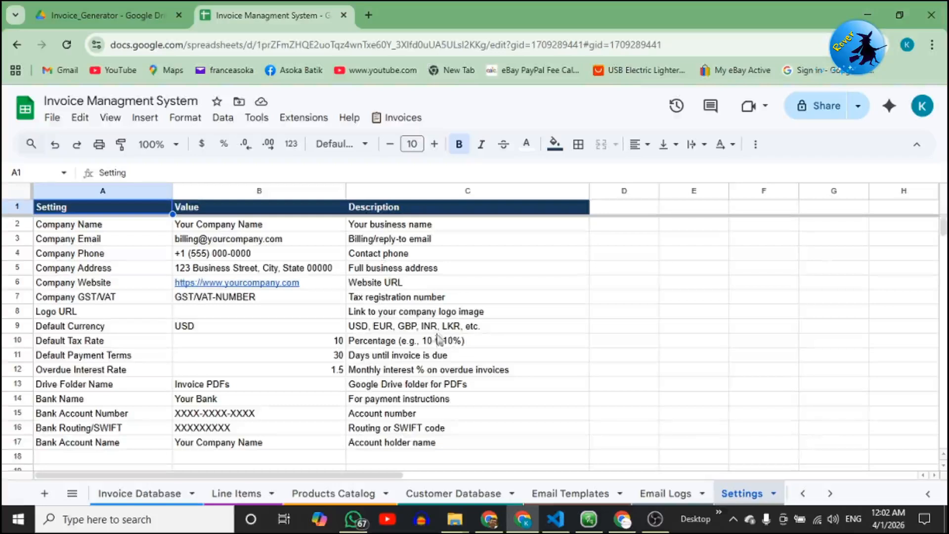
pyautogui.click(251, 227)
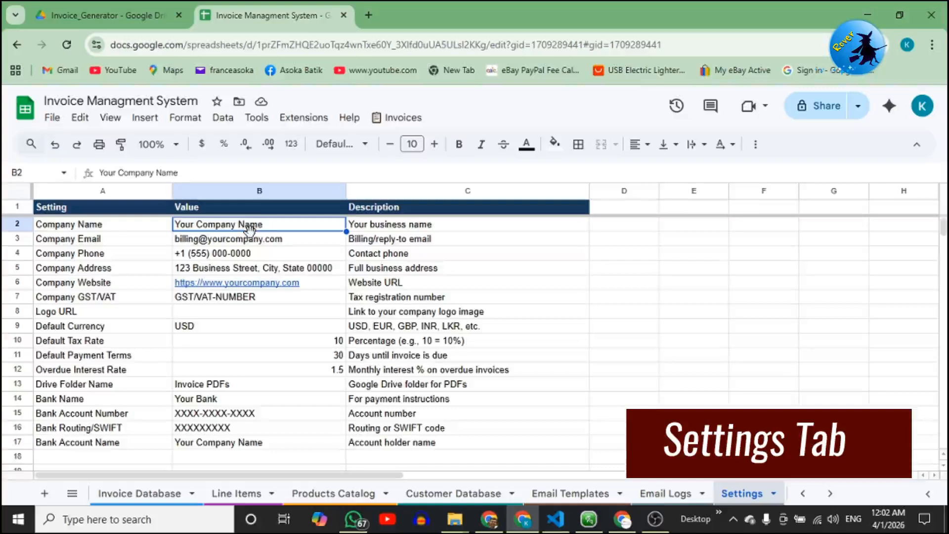
pyautogui.write('Kri')
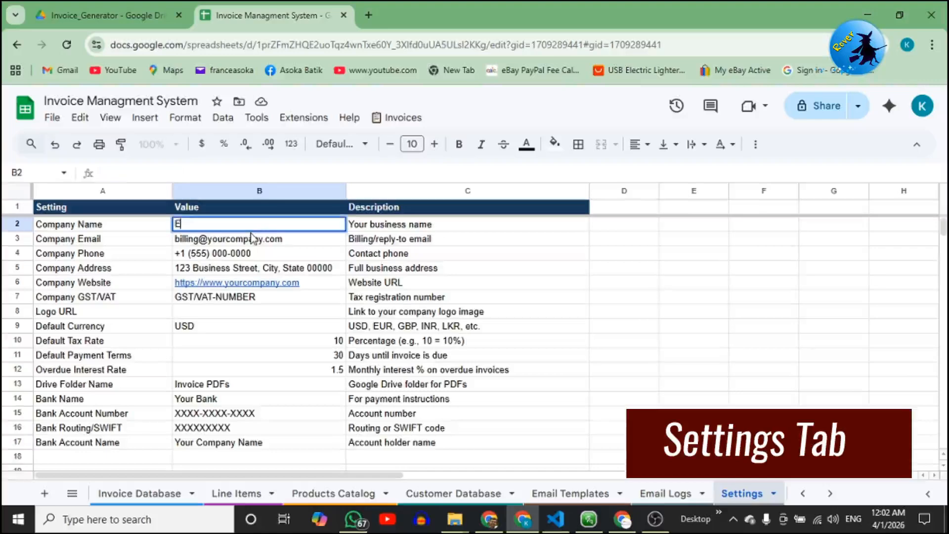
pyautogui.press('BackSpace')
pyautogui.press('BackSpace')
pyautogui.press('BackSpace')
pyautogui.write('ABC Pvt Ltd')
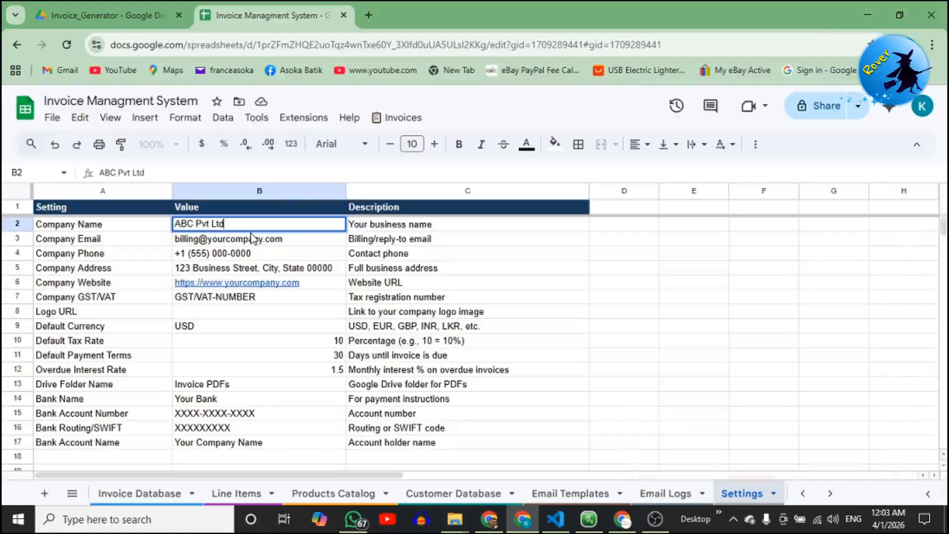
pyautogui.press('Return')
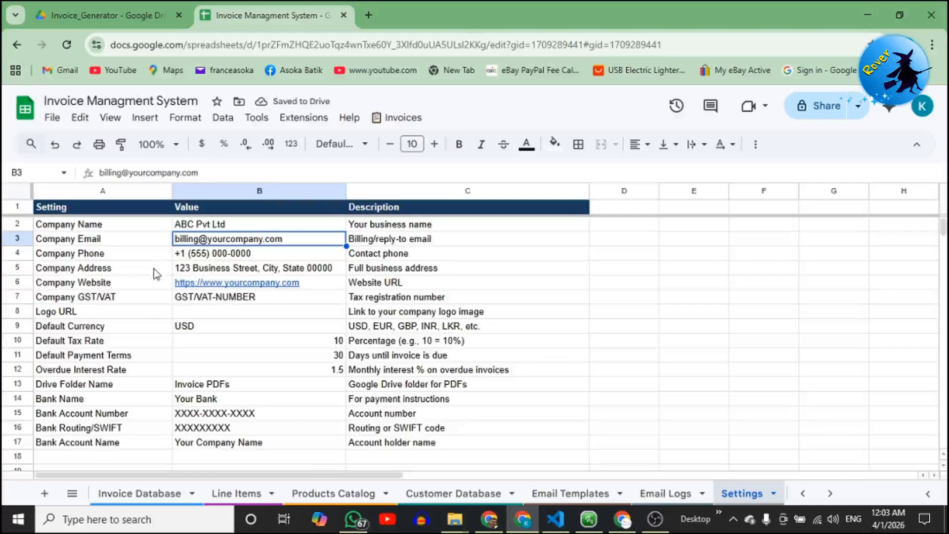
# Review the phone, address, GST/VAT, logo, currency, tax, payment terms, interest and Drive folder settings.
pyautogui.click(201, 256)
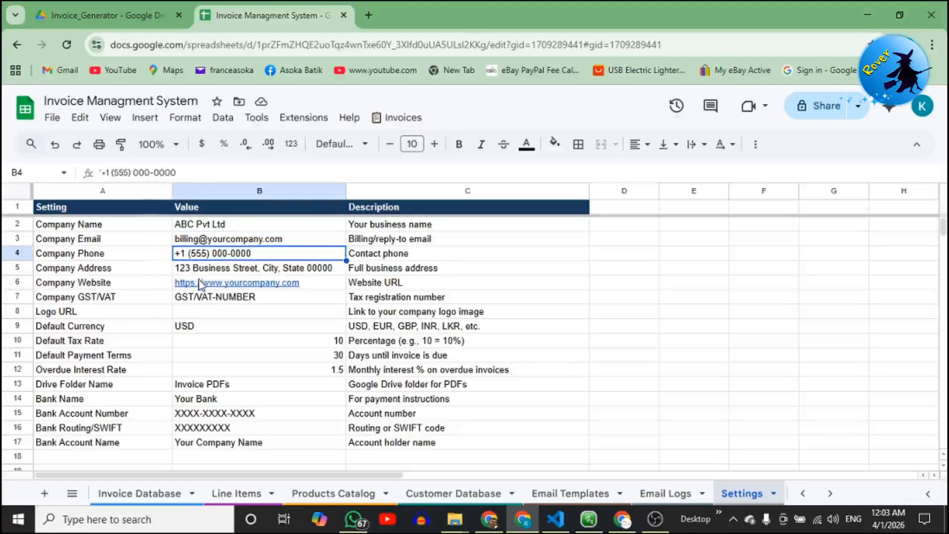
pyautogui.click(209, 274)
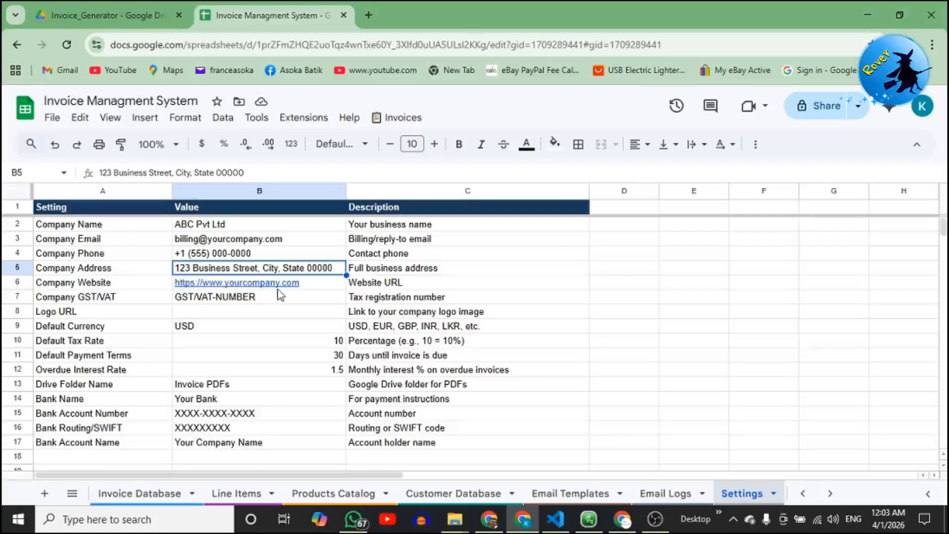
pyautogui.moveTo(278, 290)
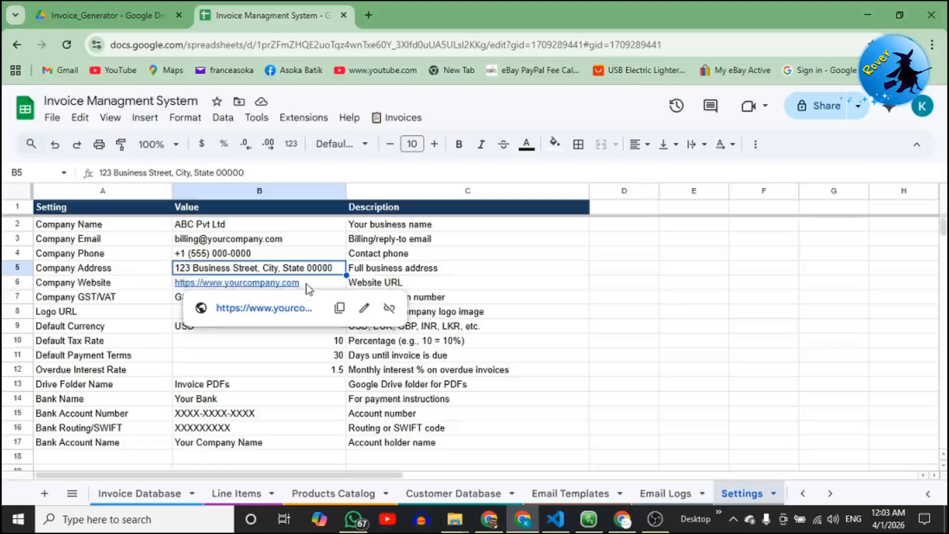
pyautogui.click(153, 299)
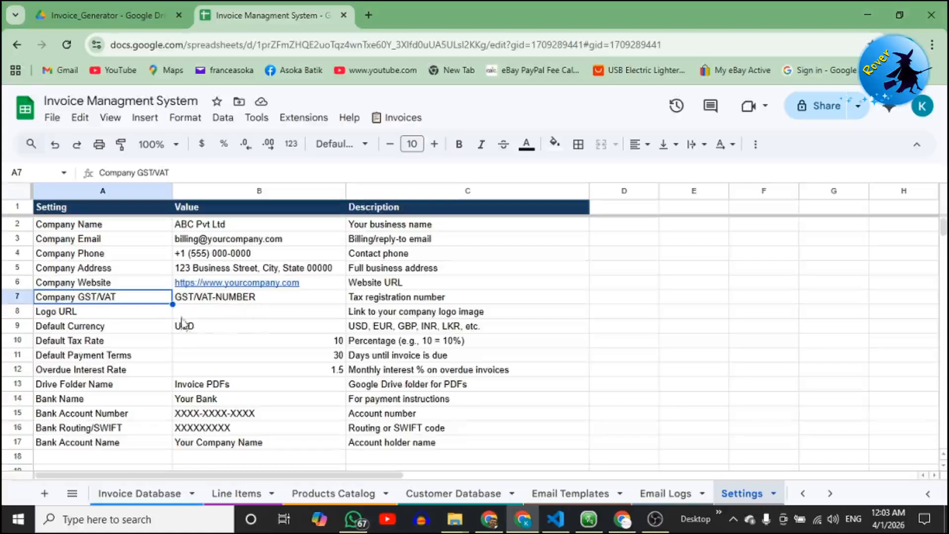
pyautogui.click(195, 312)
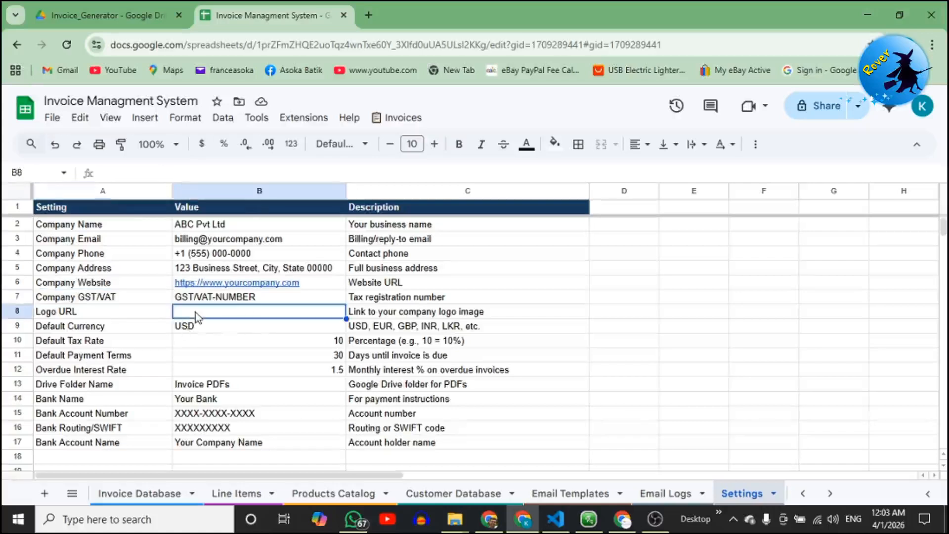
pyautogui.click(218, 330)
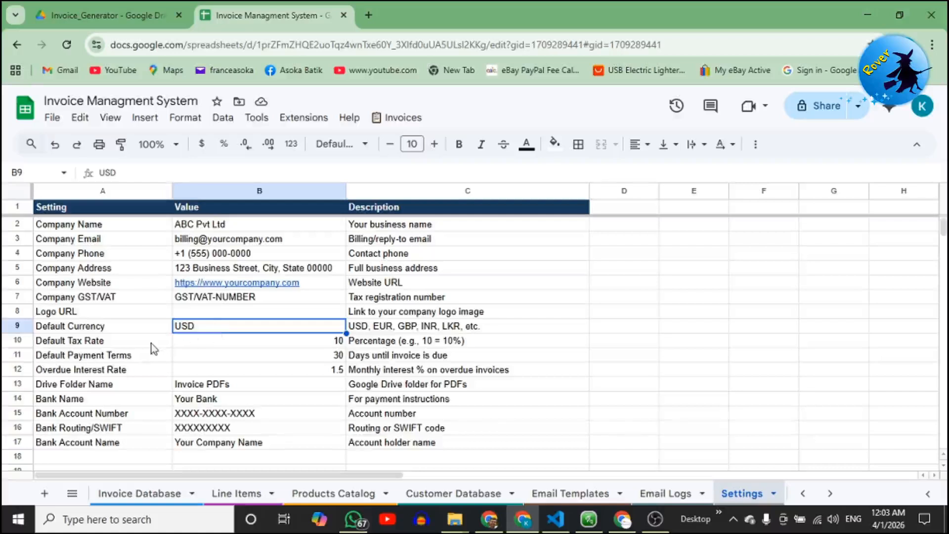
pyautogui.click(190, 346)
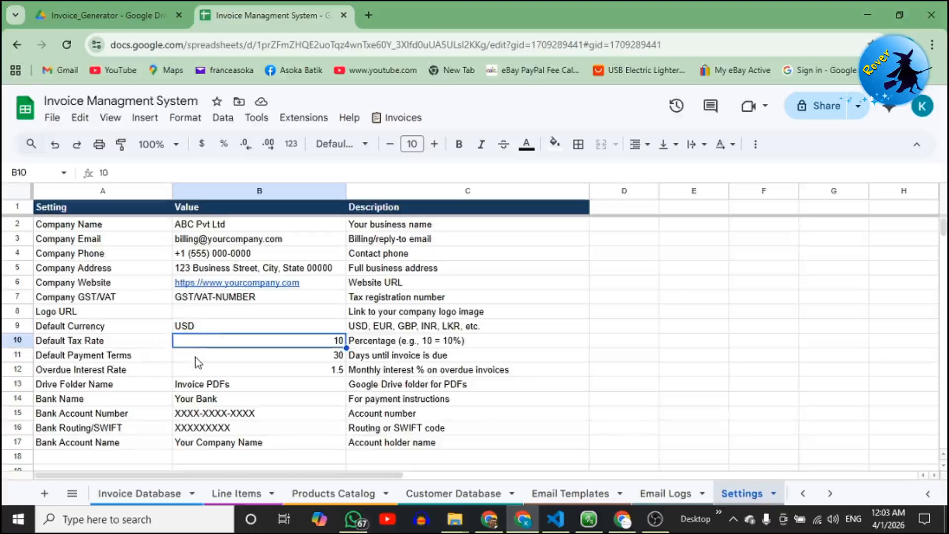
pyautogui.click(198, 363)
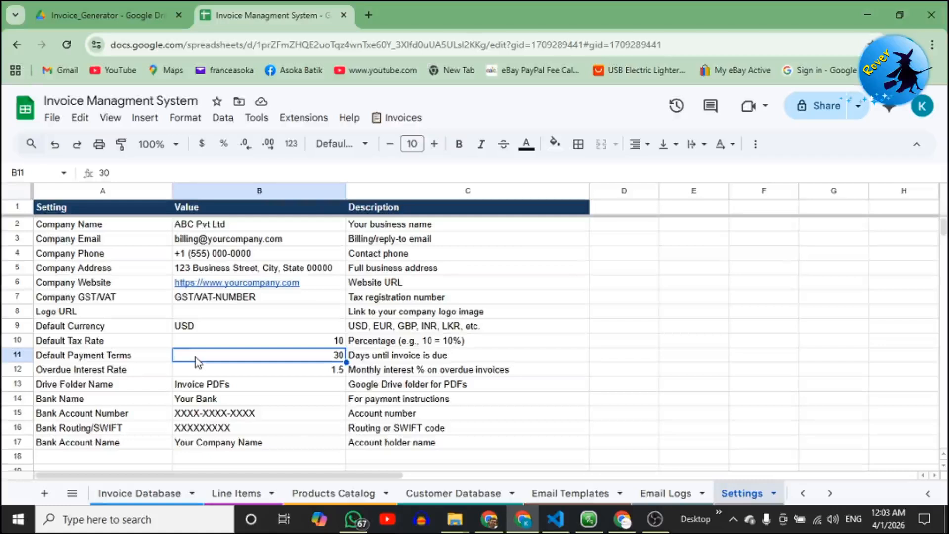
pyautogui.click(208, 374)
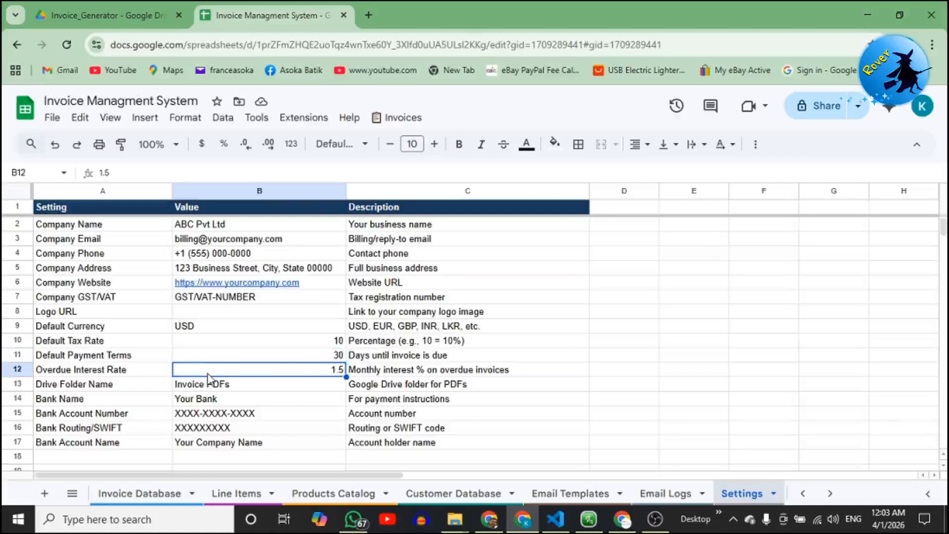
pyautogui.click(249, 388)
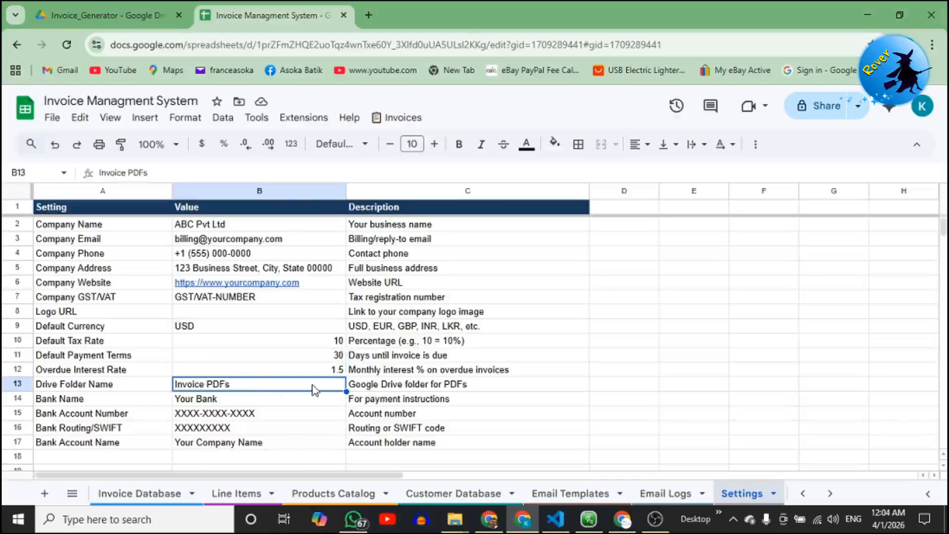
# Set the bank name to Samapth Bank and replace the account number's XXXX placeholder.
pyautogui.click(198, 401)
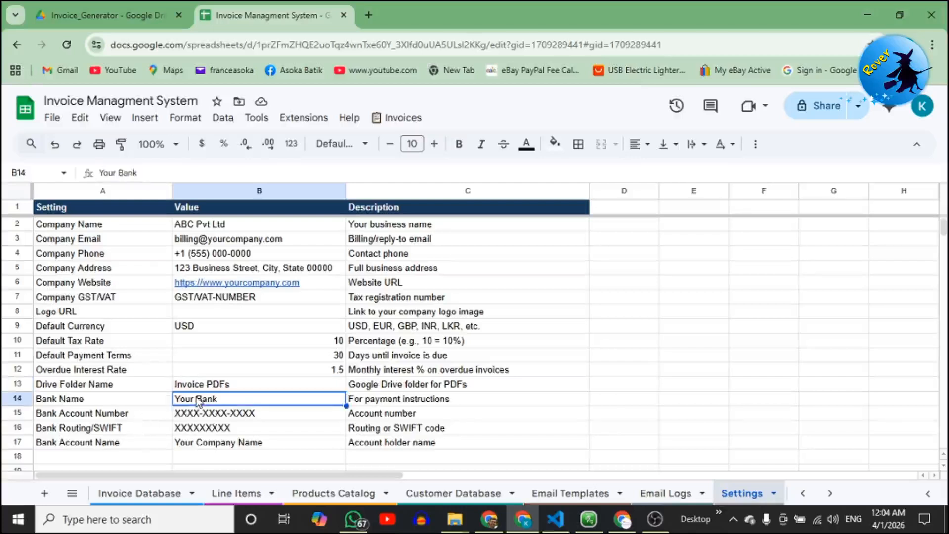
pyautogui.write('Sama')
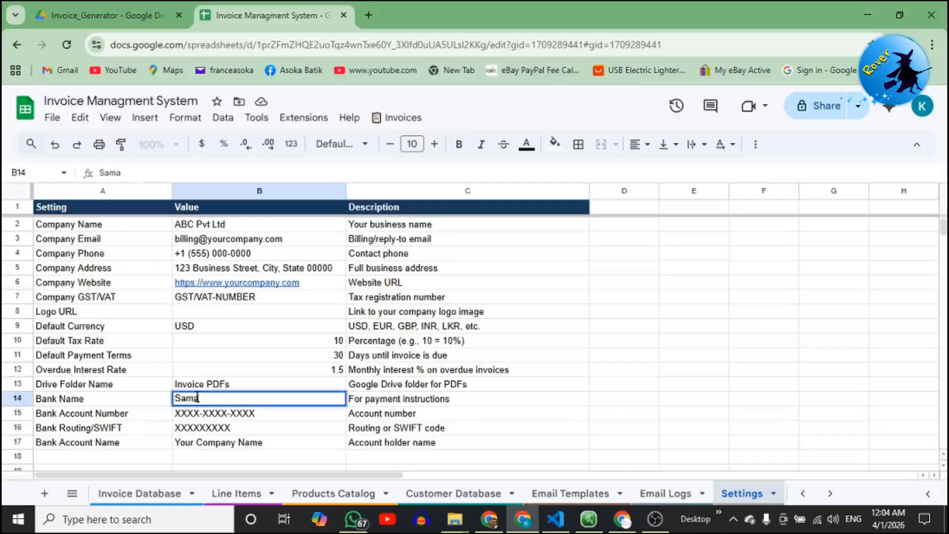
pyautogui.write('pth Bank')
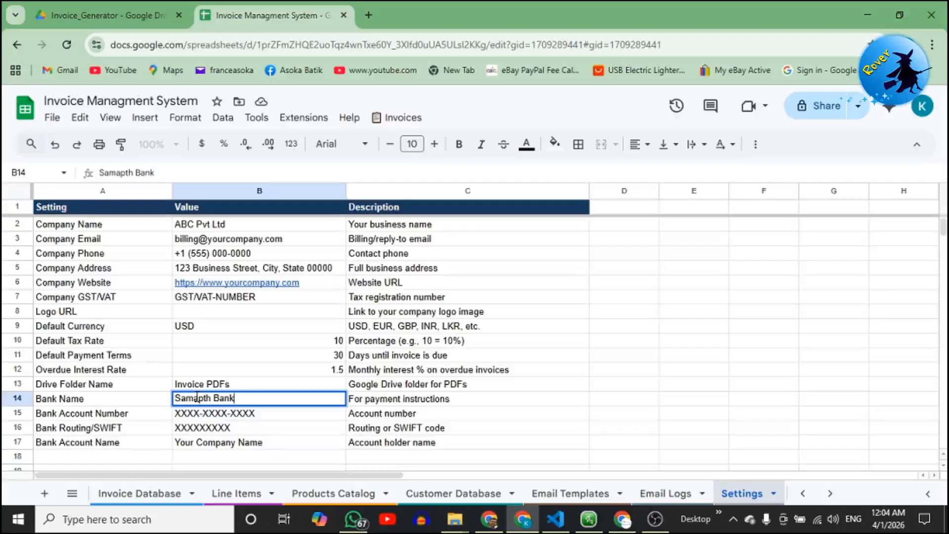
pyautogui.click(213, 417)
pyautogui.moveTo(162, 172); pyautogui.dragTo(142, 173)
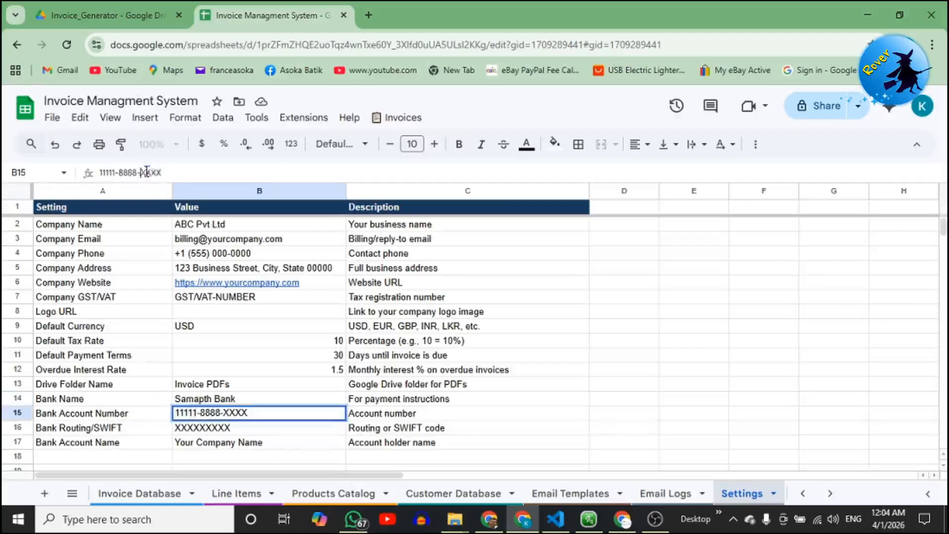
pyautogui.doubleClick(146, 172)
pyautogui.write('77777')
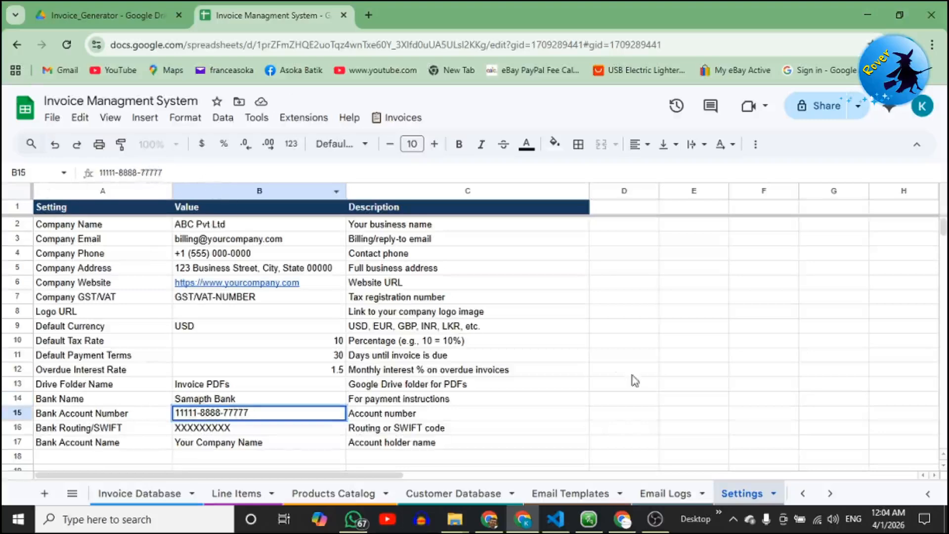
pyautogui.press('BackSpace')
pyautogui.click(603, 371)
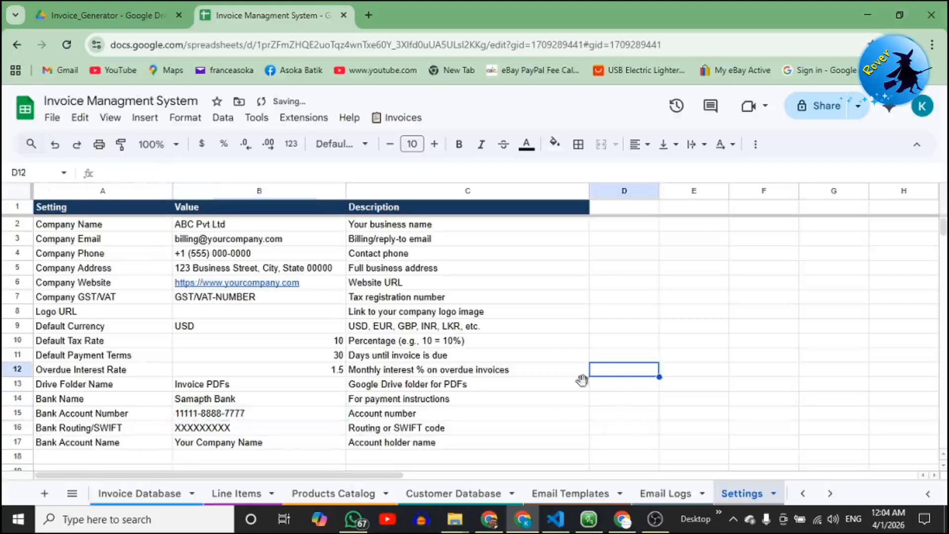
# Enter the bank routing/SWIFT code and set the account name to Current Account.
pyautogui.click(203, 430)
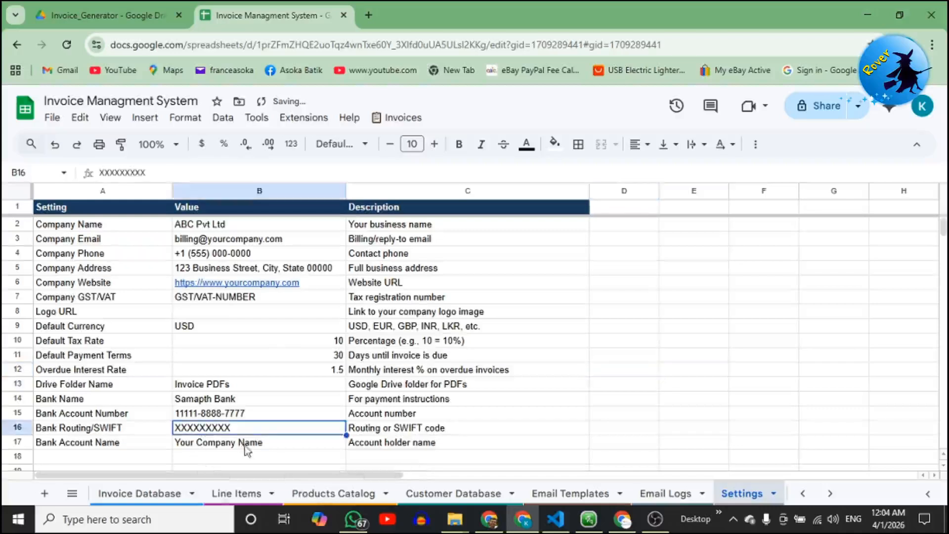
pyautogui.write('123')
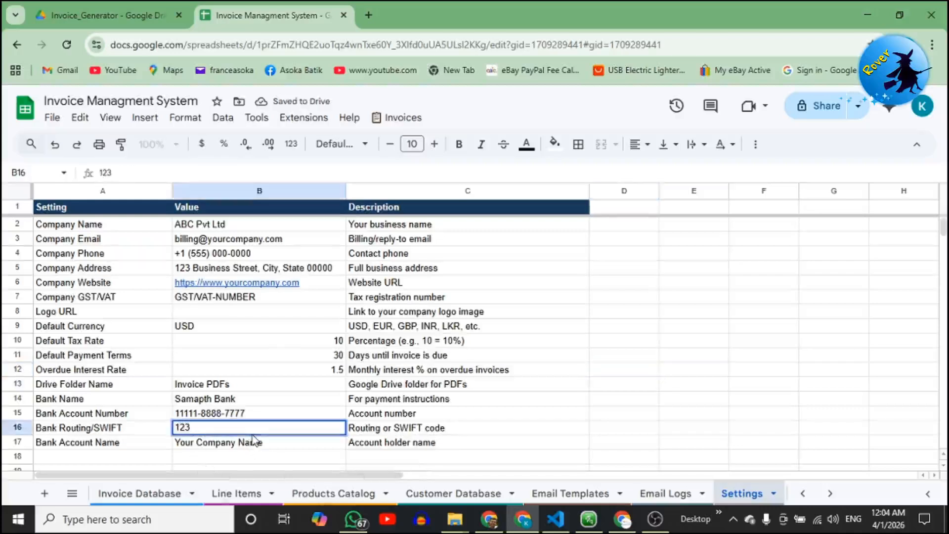
pyautogui.write('456789')
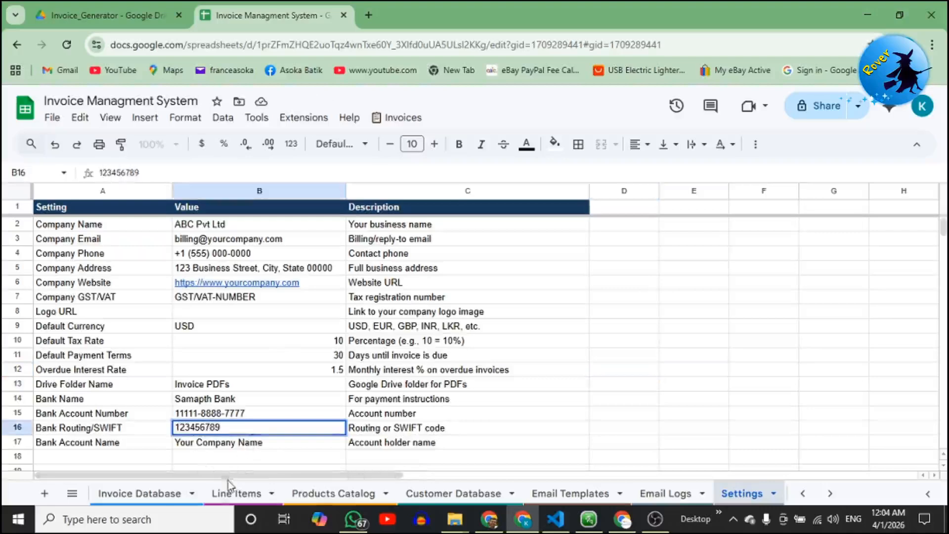
pyautogui.click(235, 445)
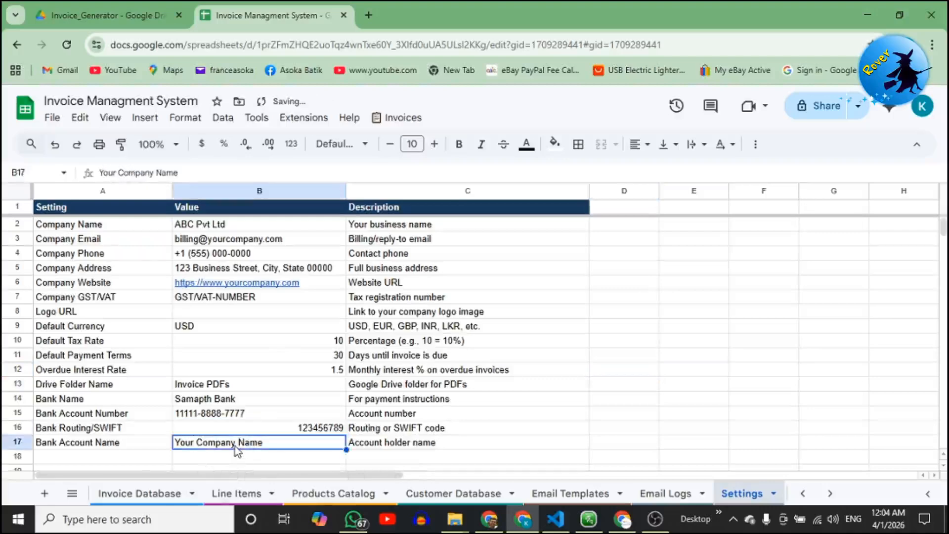
pyautogui.write('Current Account')
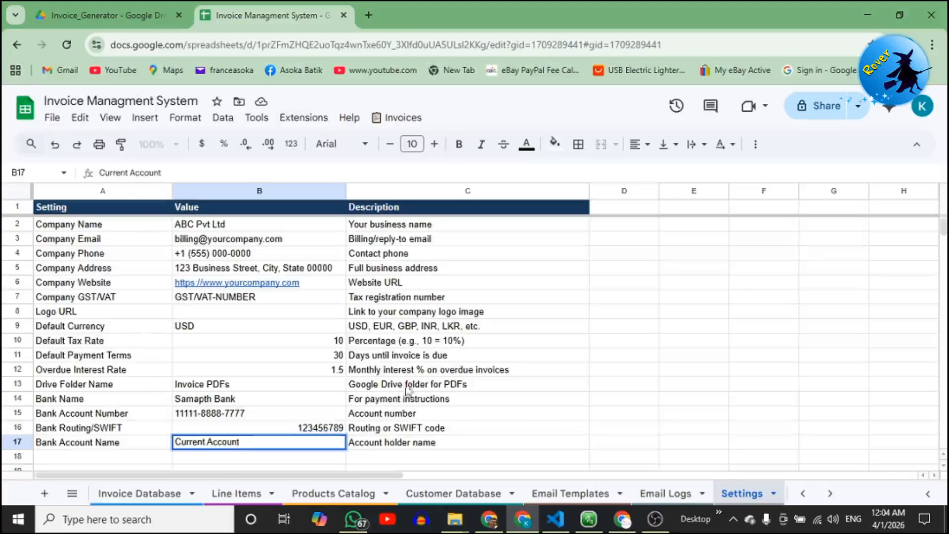
pyautogui.click(582, 328)
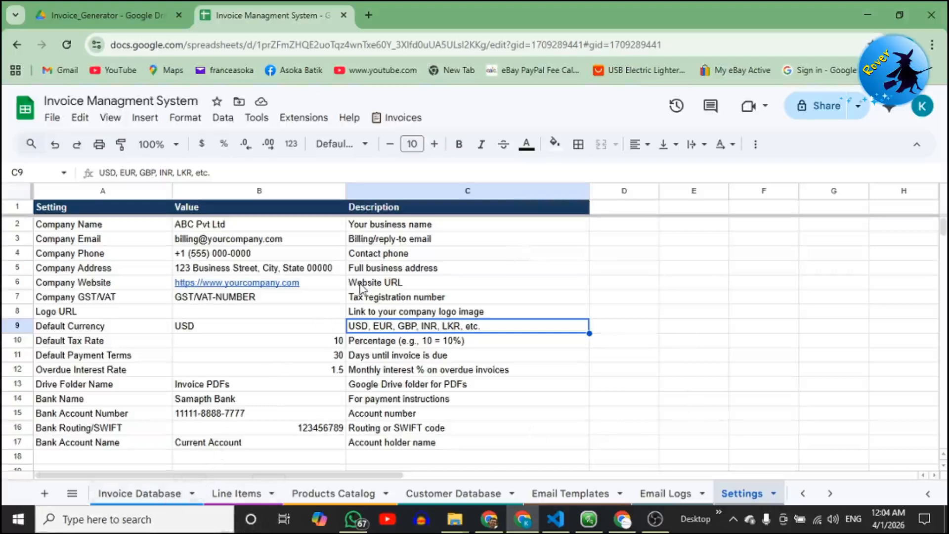
pyautogui.click(492, 237)
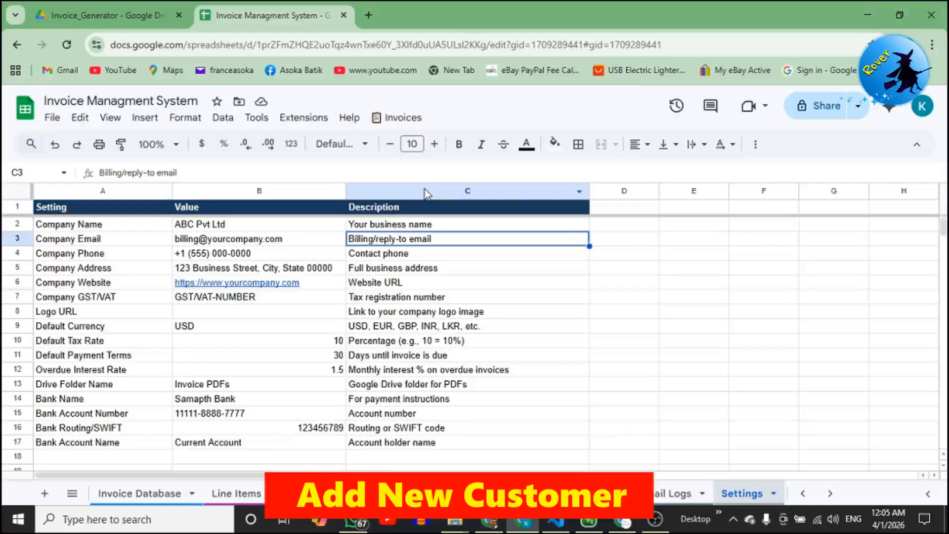
# In Manage Customers, enter company Elegance Batik plus the contact person's name and phone number.
pyautogui.click(424, 120)
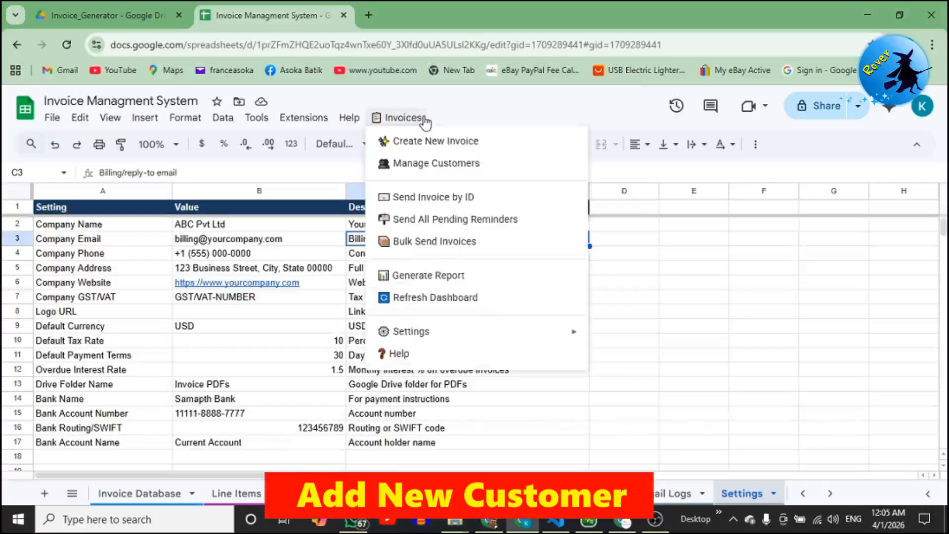
pyautogui.click(509, 165)
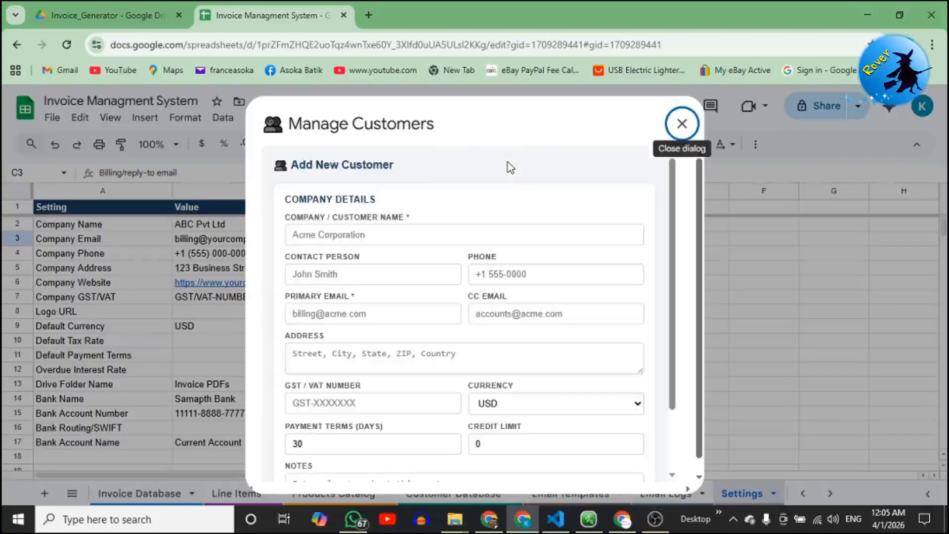
pyautogui.click(472, 237)
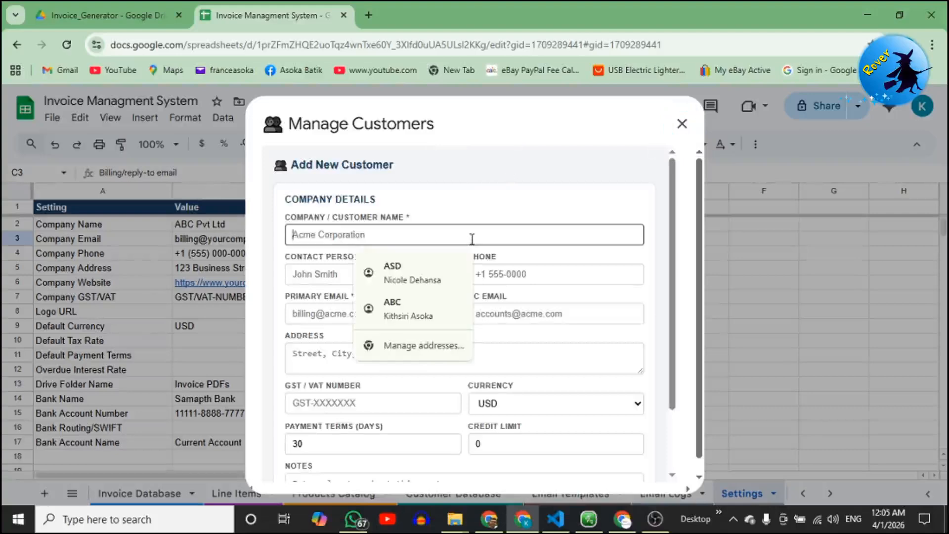
pyautogui.write('El')
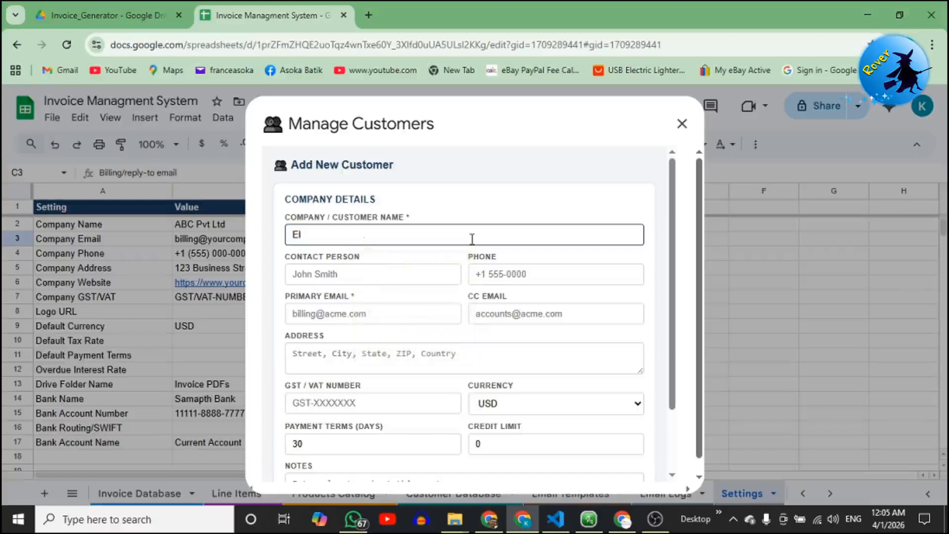
pyautogui.write('egance Batik')
pyautogui.click(435, 269)
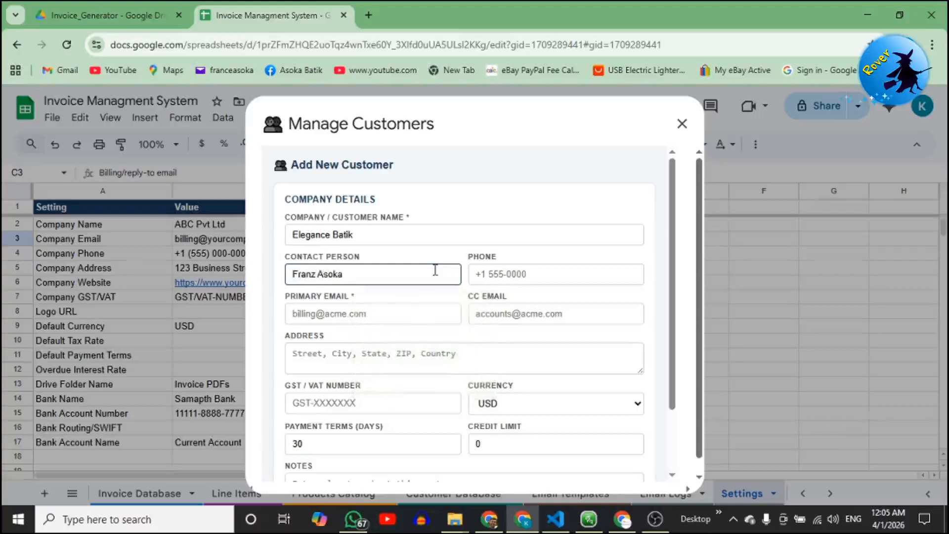
pyautogui.click(496, 274)
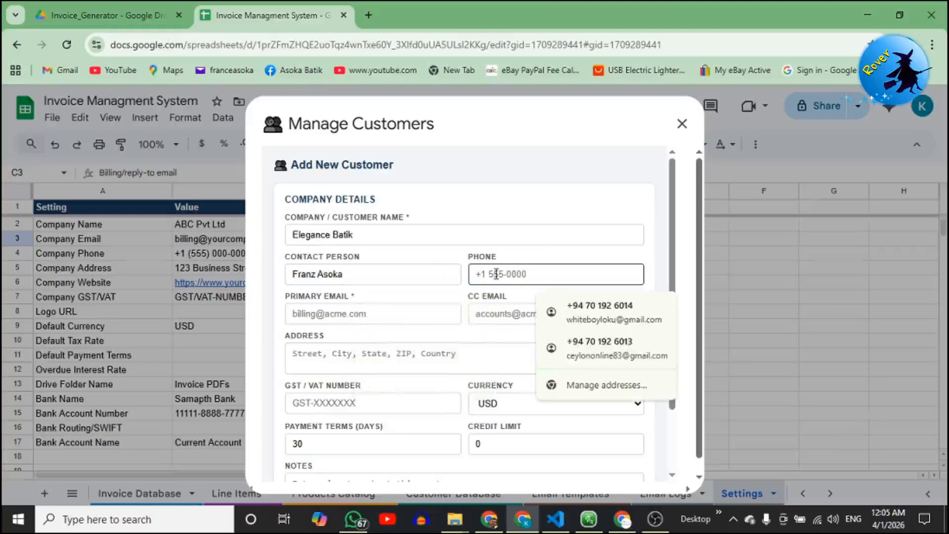
pyautogui.write('+94 888')
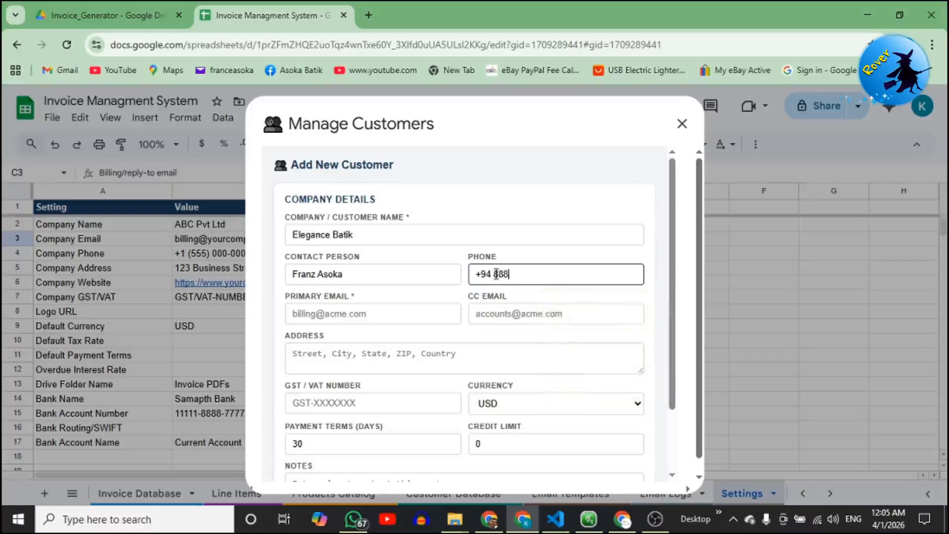
pyautogui.write(' 555')
# Fill in the customer's primary e-mail, CC e-mail and address, keeping USD as currency.
pyautogui.click(377, 313)
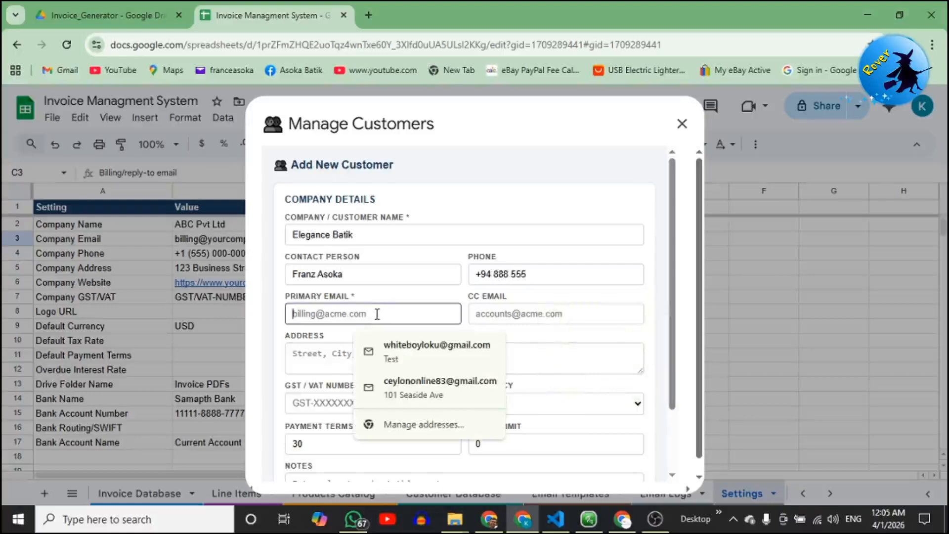
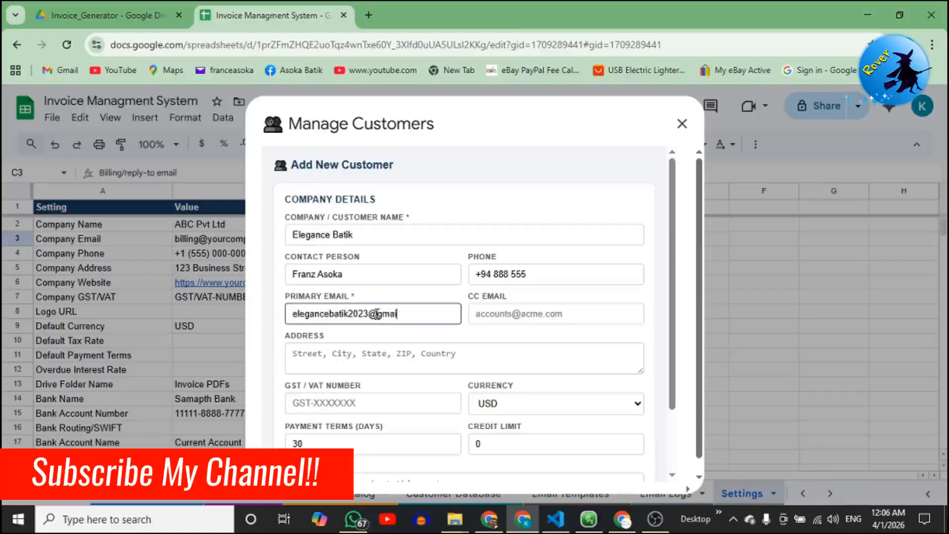
pyautogui.click(504, 303)
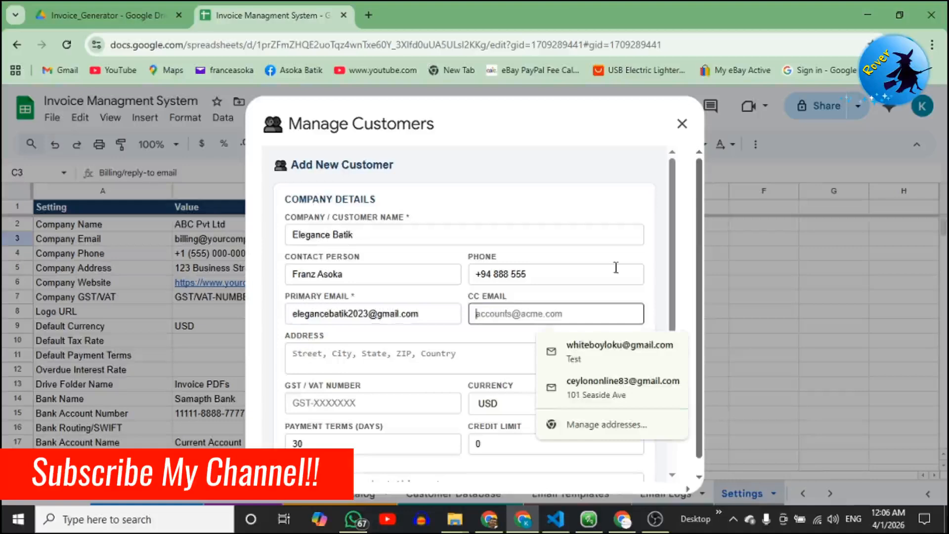
pyautogui.click(614, 383)
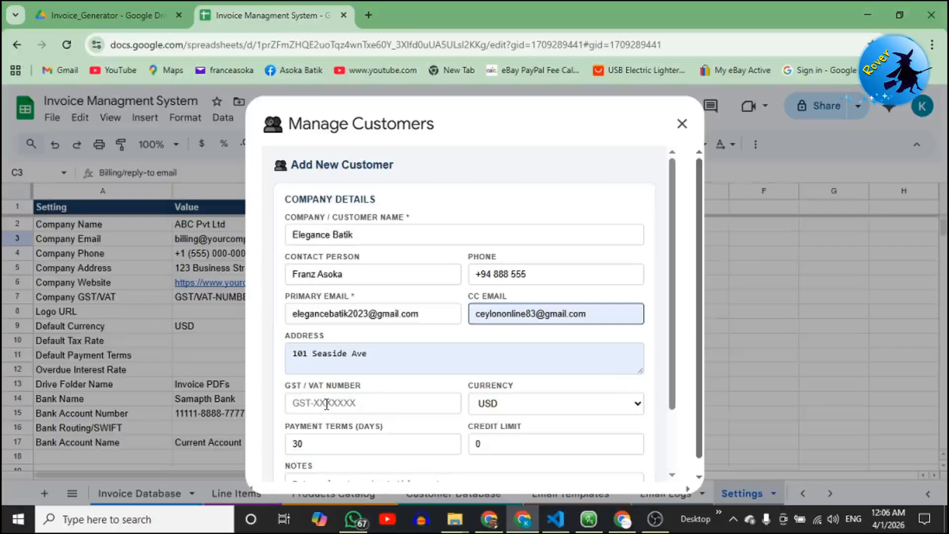
pyautogui.click(543, 410)
pyautogui.click(542, 411)
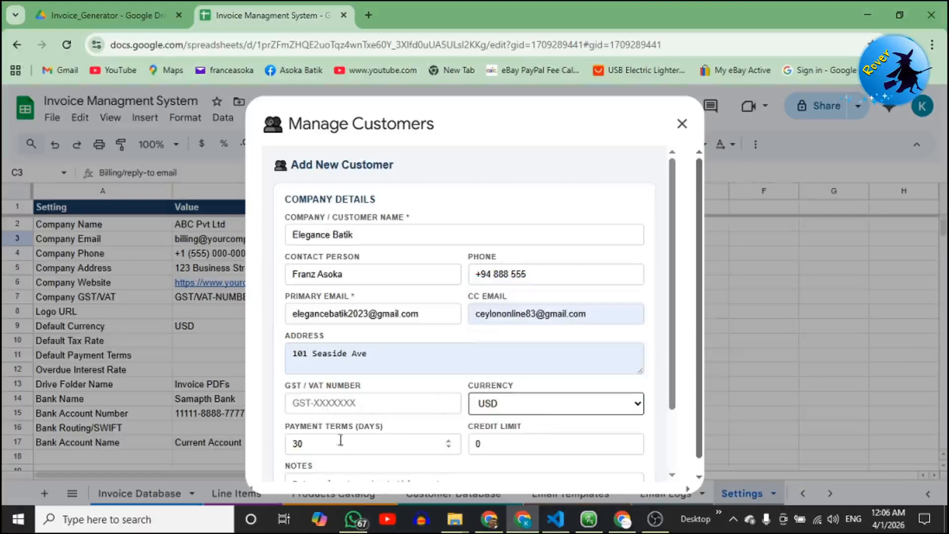
# Give the customer a 50000 credit limit and the note 'Sample'.
pyautogui.click(500, 438)
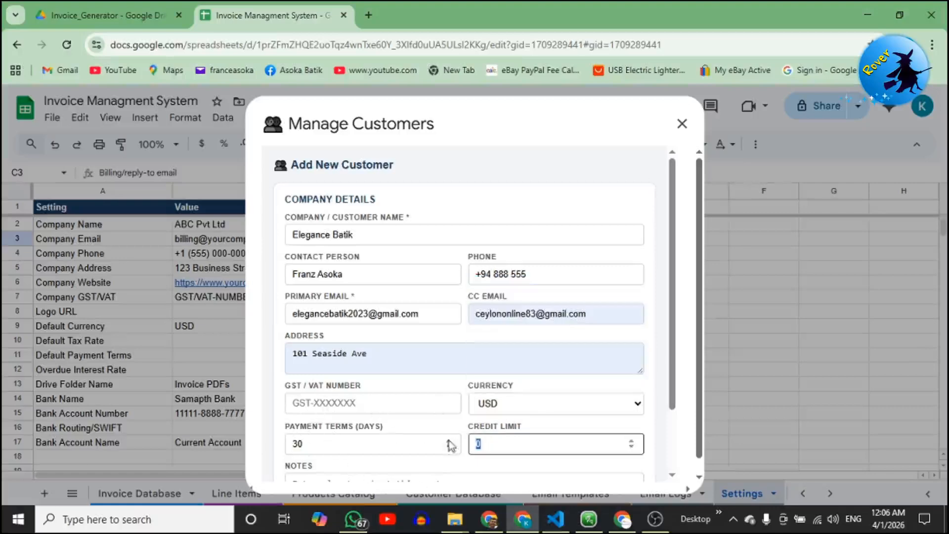
pyautogui.write('50000')
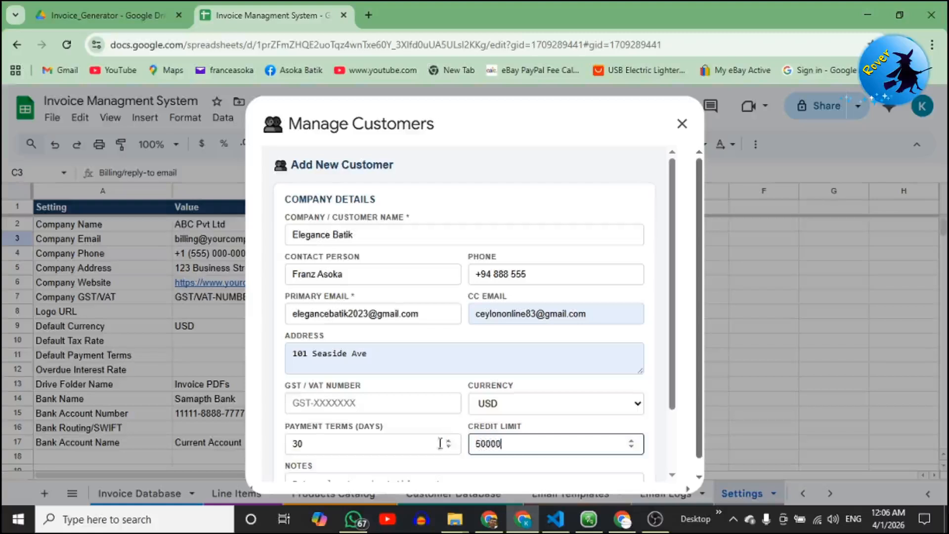
pyautogui.scroll(-1, 403, 437)
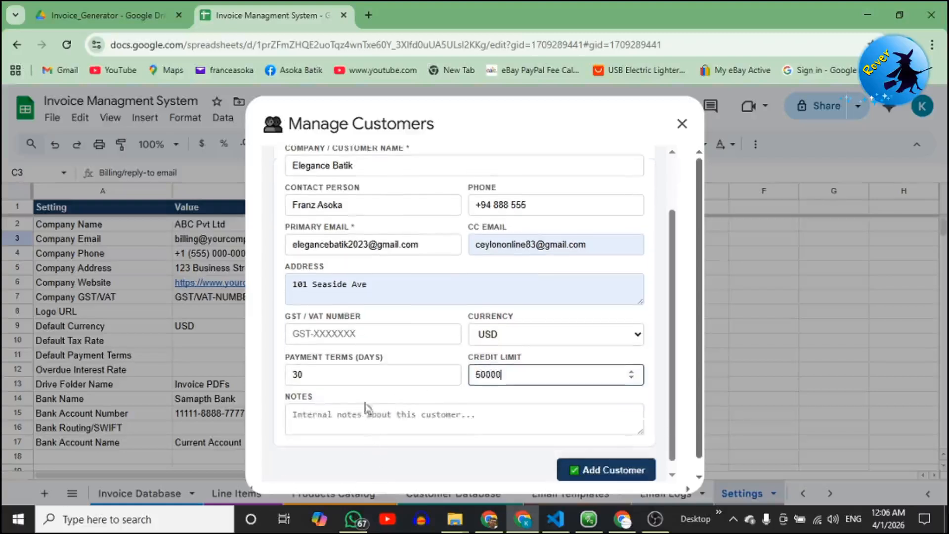
pyautogui.click(342, 419)
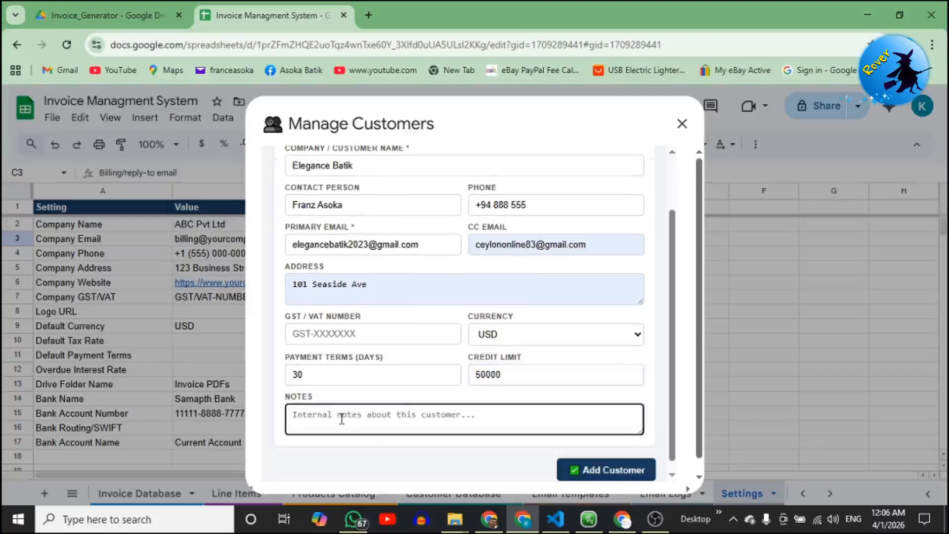
pyautogui.write('Sample')
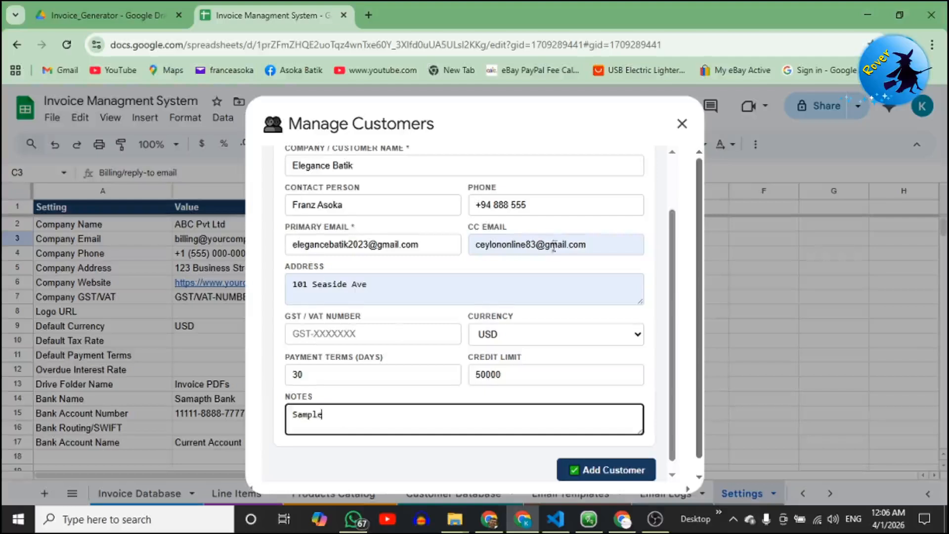
pyautogui.scroll(-1, 527, 356)
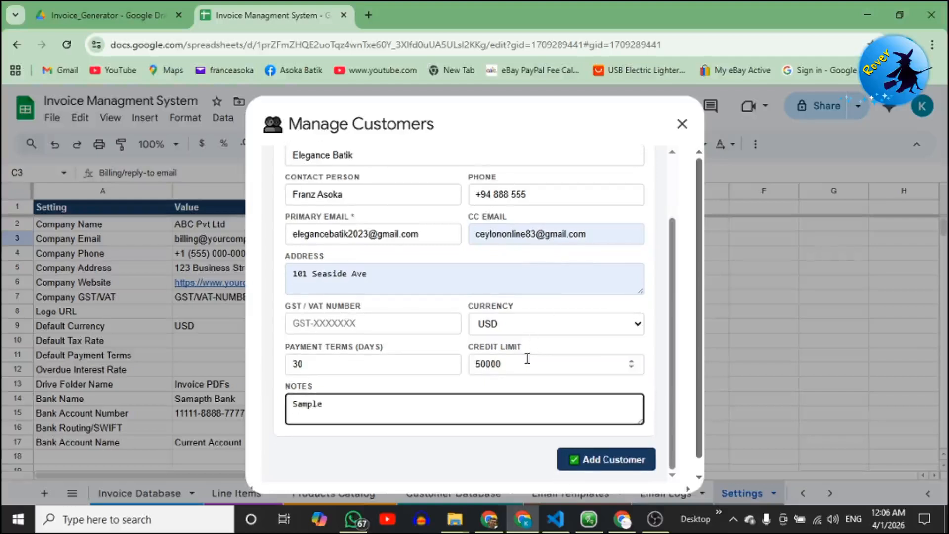
pyautogui.scroll(2, 527, 356)
pyautogui.scroll(-3, 527, 361)
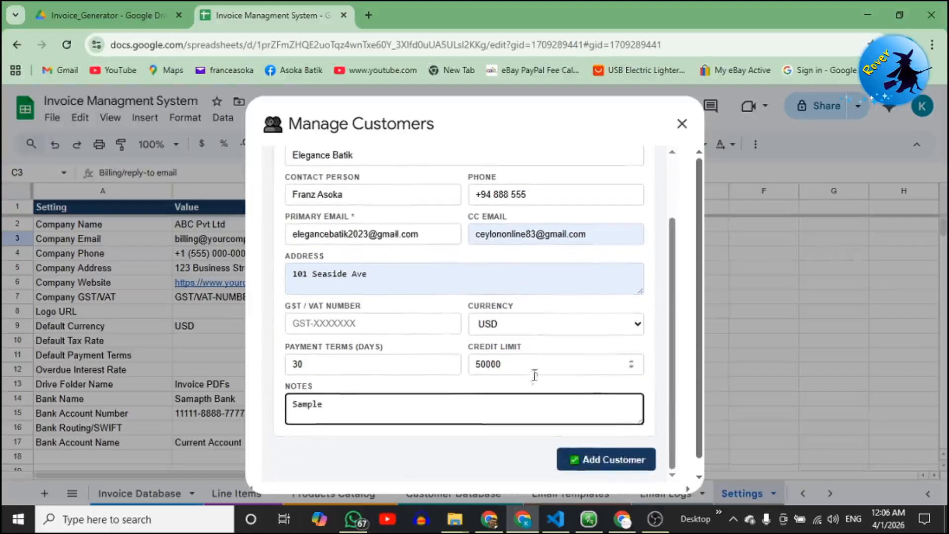
# Add Elegance Batik as CUST-0004, verify its Customer Database row, then return to Invoice Database.
pyautogui.click(612, 467)
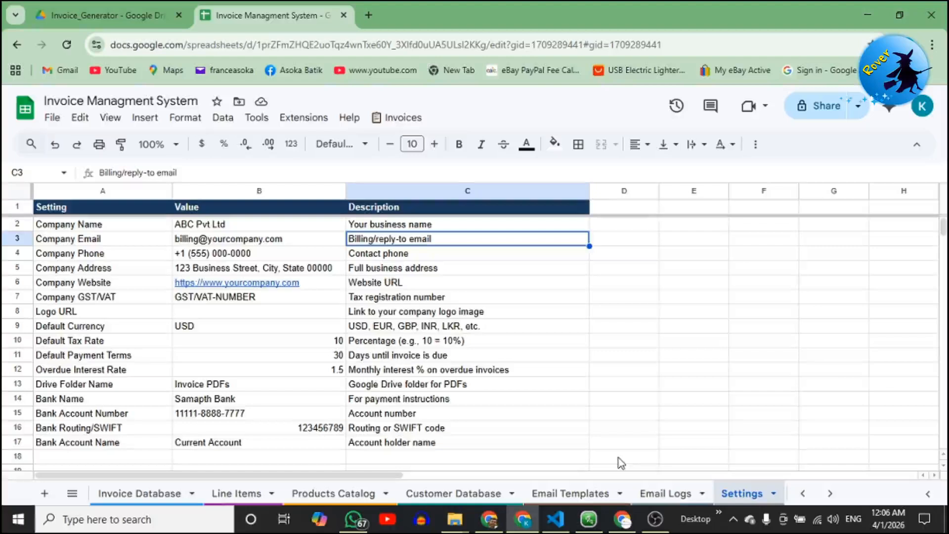
pyautogui.click(437, 496)
pyautogui.click(385, 359)
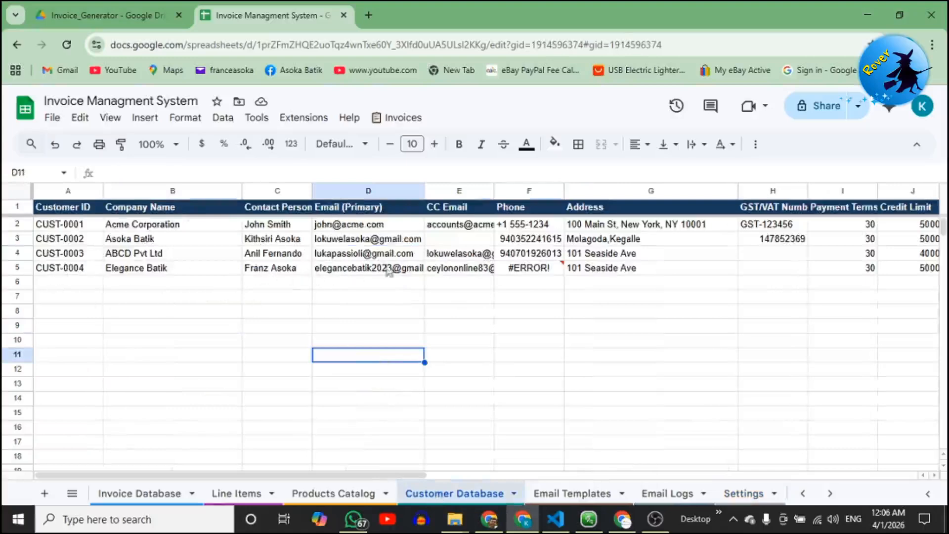
pyautogui.moveTo(267, 469); pyautogui.dragTo(588, 482)
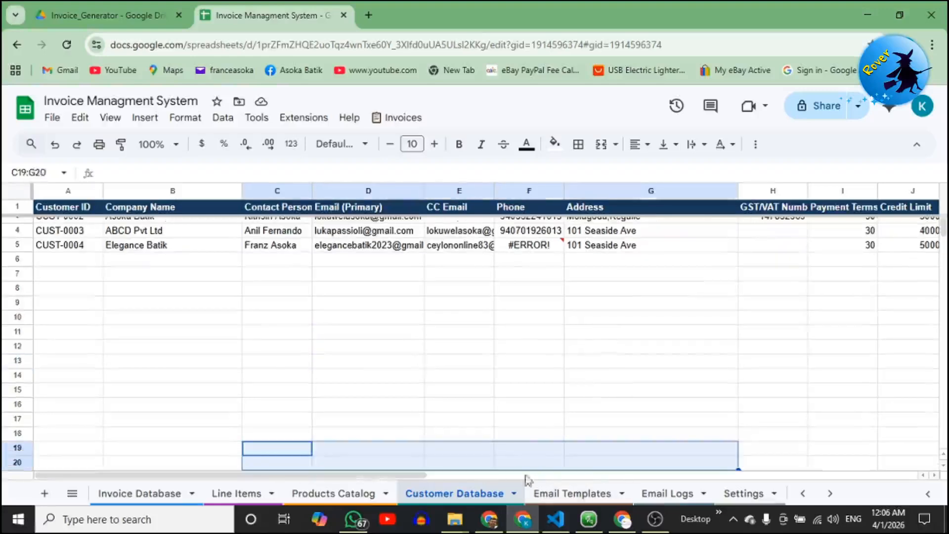
pyautogui.moveTo(420, 479); pyautogui.dragTo(395, 475)
pyautogui.click(271, 365)
pyautogui.scroll(1, 296, 396)
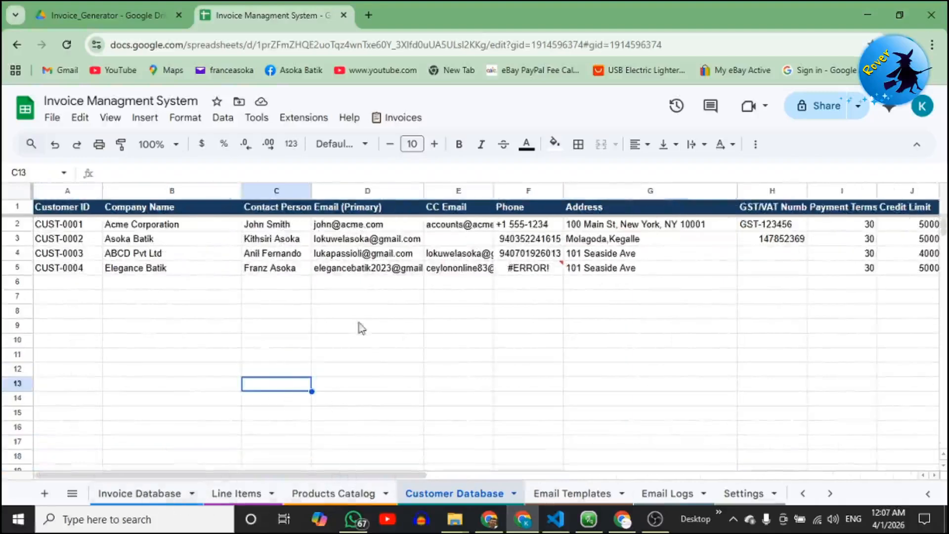
pyautogui.click(164, 494)
pyautogui.click(318, 406)
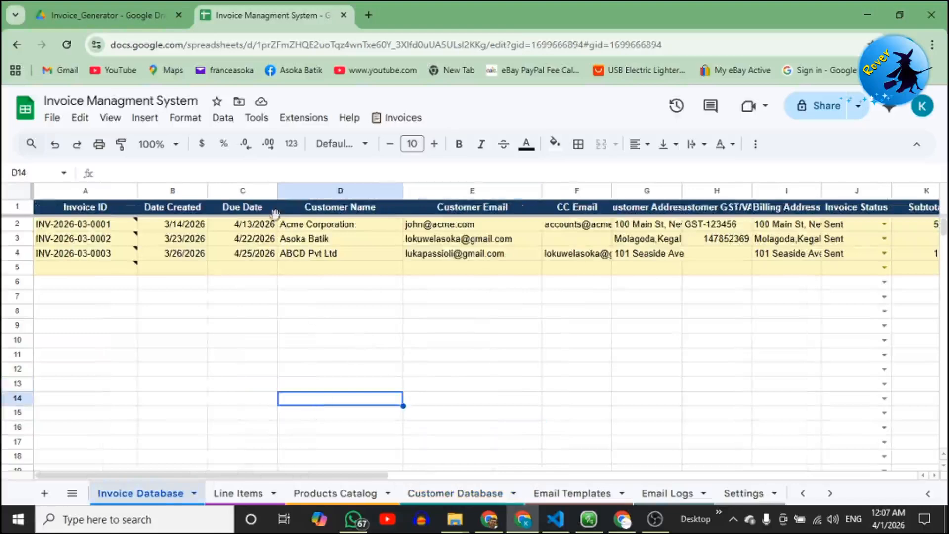
# Start a new invoice via Invoices > Create New Invoice and select existing customer Elegance Batik.
pyautogui.click(404, 117)
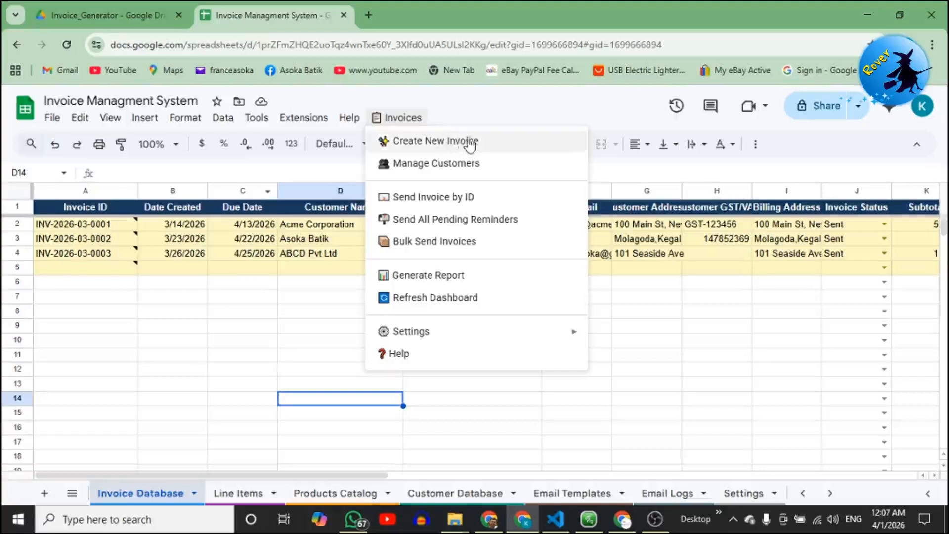
pyautogui.click(486, 146)
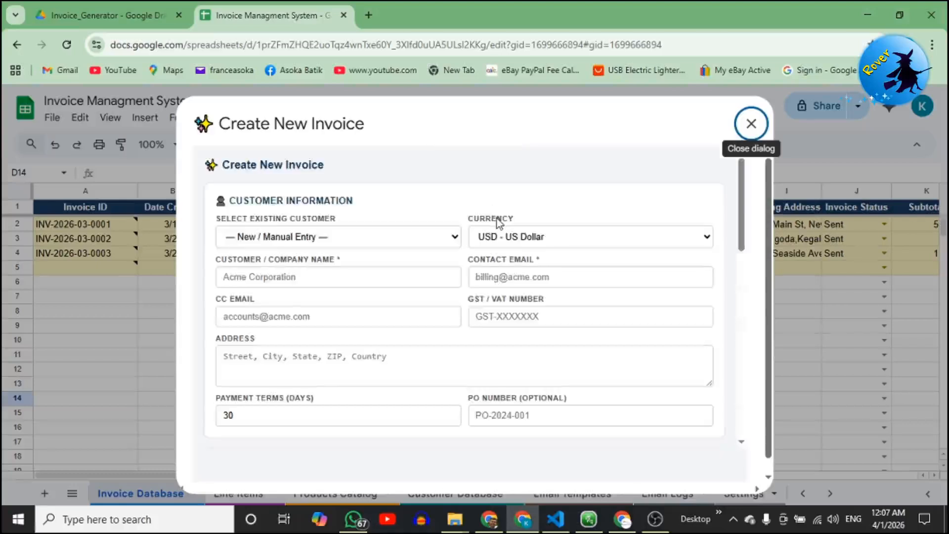
pyautogui.scroll(-15, 494, 233)
pyautogui.scroll(15, 484, 241)
pyautogui.click(405, 236)
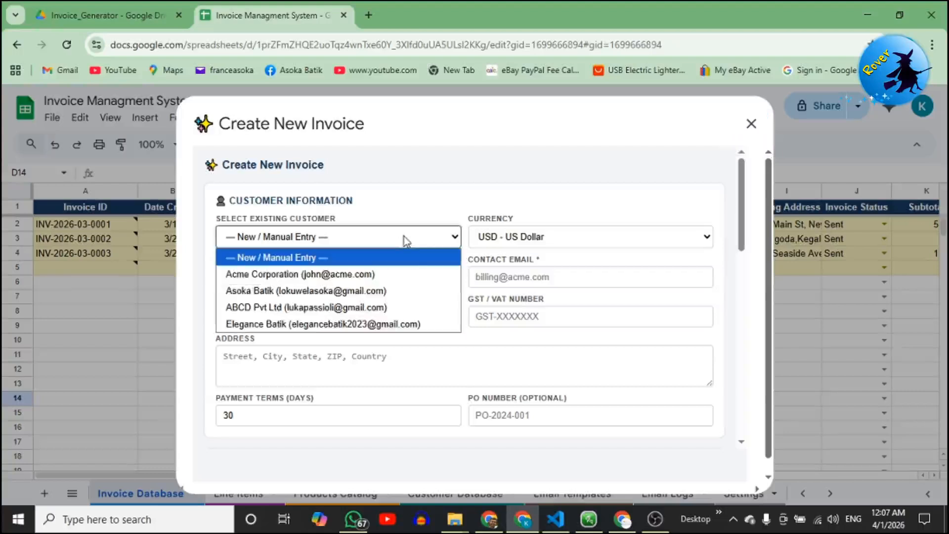
pyautogui.click(386, 325)
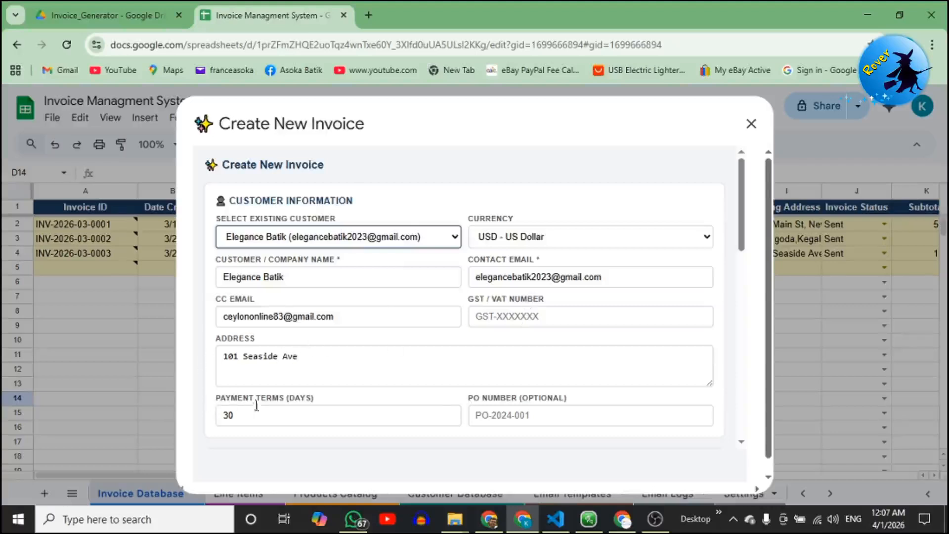
pyautogui.scroll(-3, 538, 398)
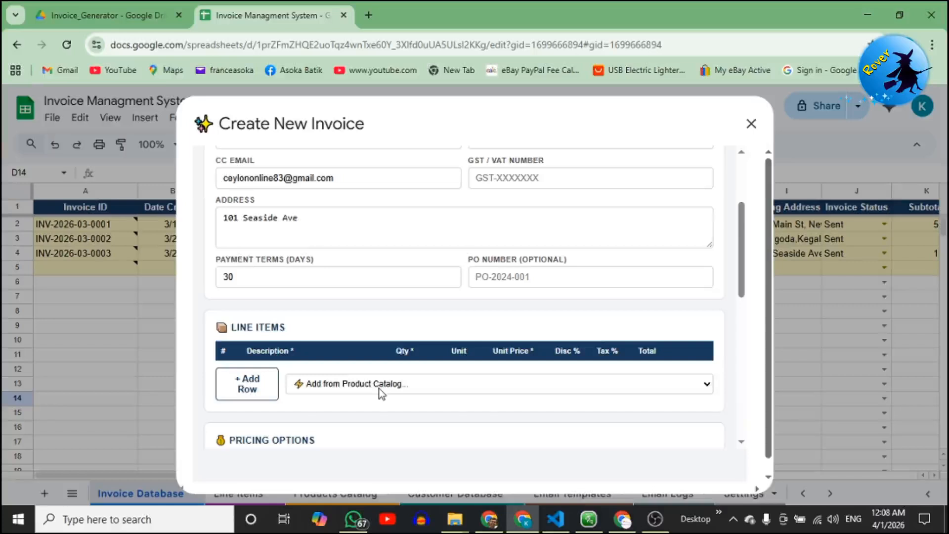
# Add [PROD-002] Batik Shirts and [PROD-003] Batik Sarees from the product catalog as line items.
pyautogui.click(378, 387)
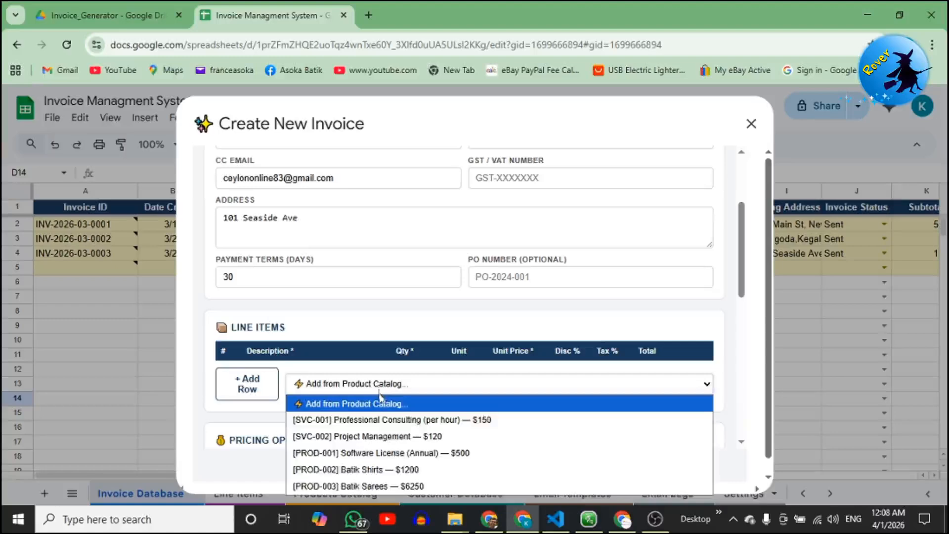
pyautogui.click(373, 471)
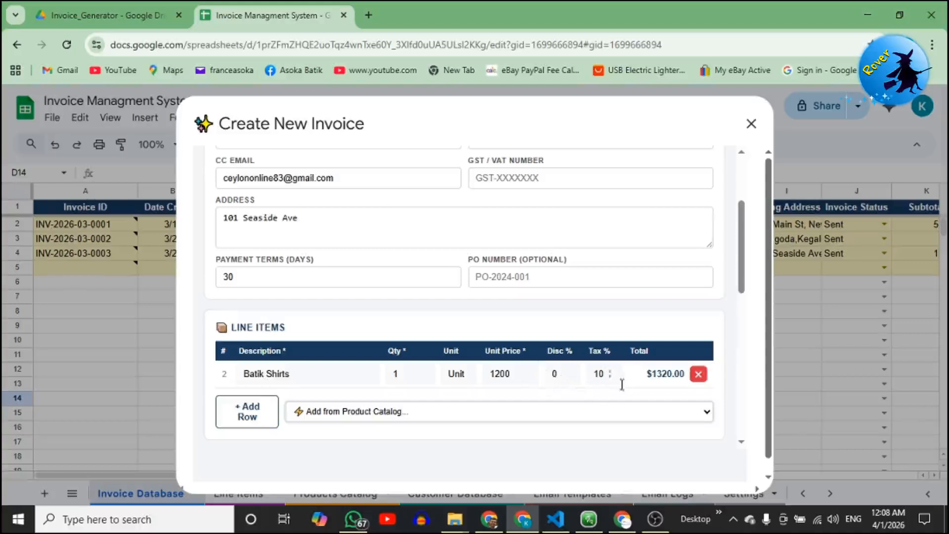
pyautogui.scroll(-3, 652, 386)
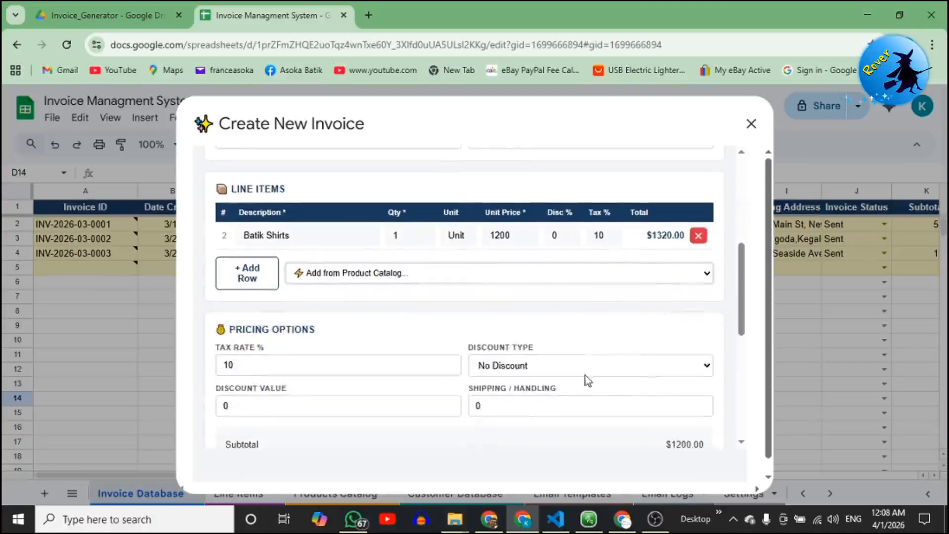
pyautogui.scroll(2, 591, 379)
pyautogui.scroll(-2, 585, 380)
pyautogui.scroll(2, 588, 380)
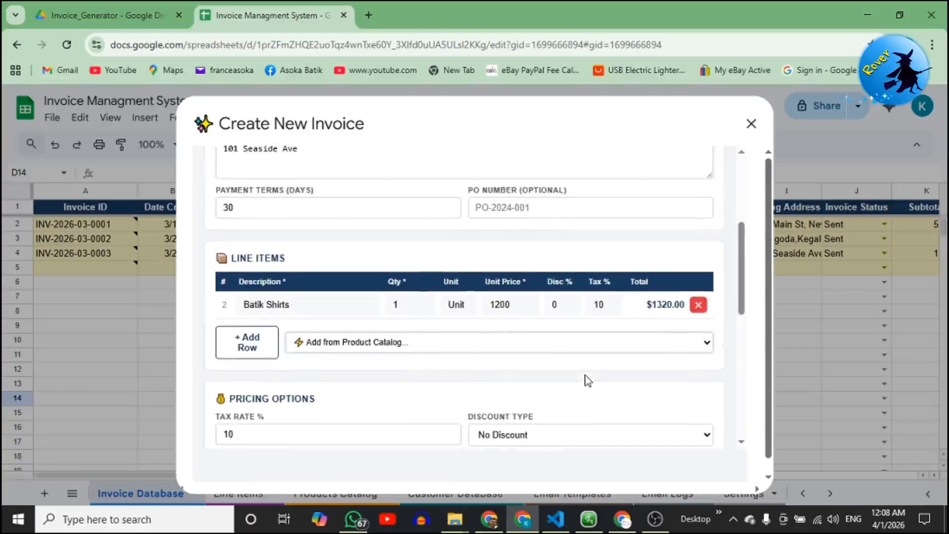
pyautogui.click(663, 345)
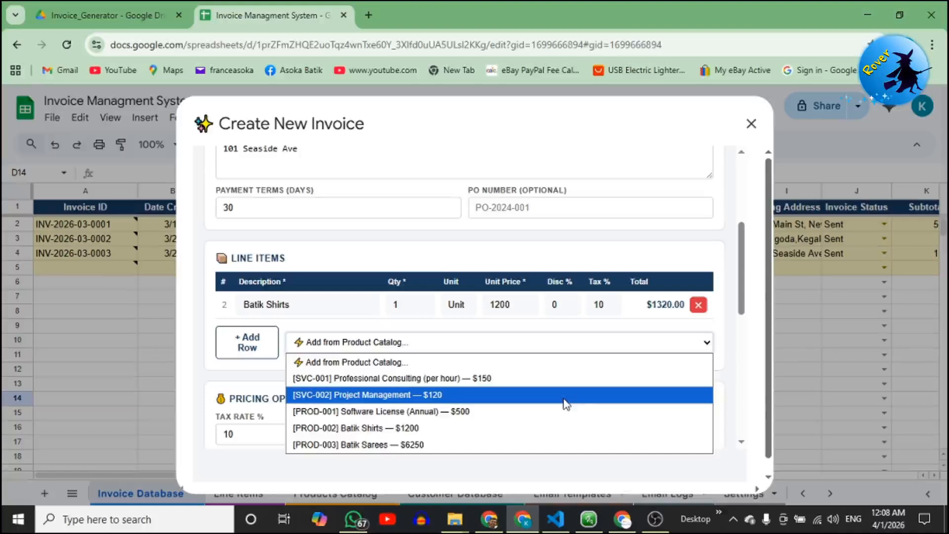
pyautogui.click(534, 437)
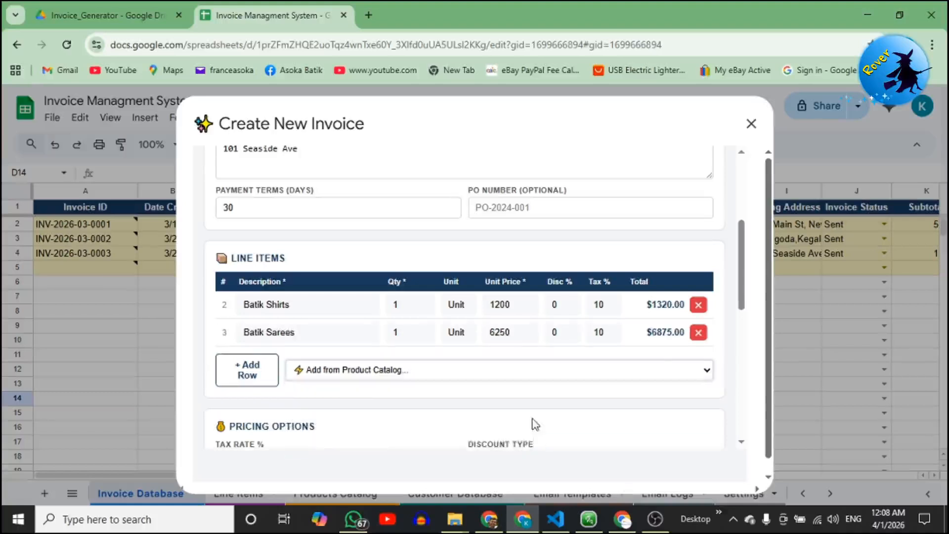
# Apply a Fixed Amount discount of 875 and 1500 shipping/handling to the invoice.
pyautogui.scroll(-2, 534, 424)
pyautogui.scroll(-2, 402, 425)
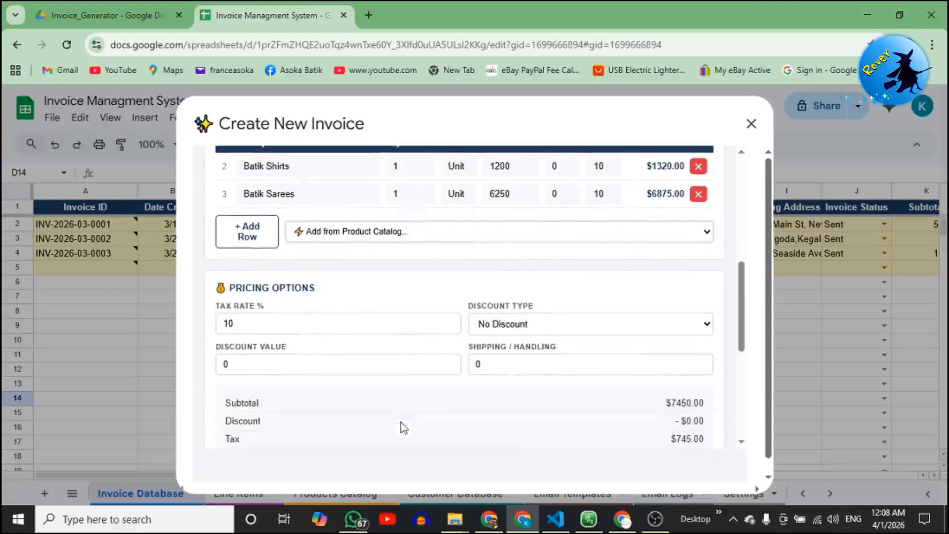
pyautogui.click(527, 327)
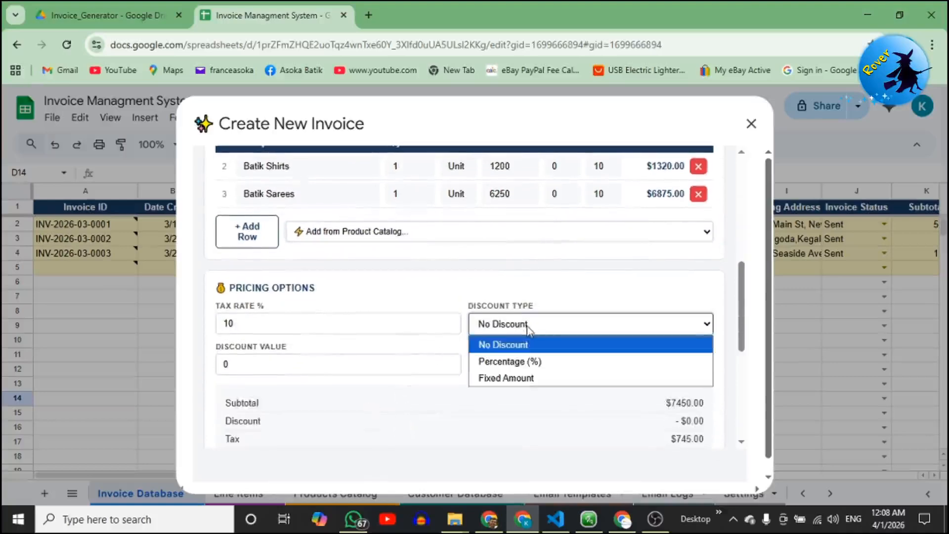
pyautogui.click(529, 380)
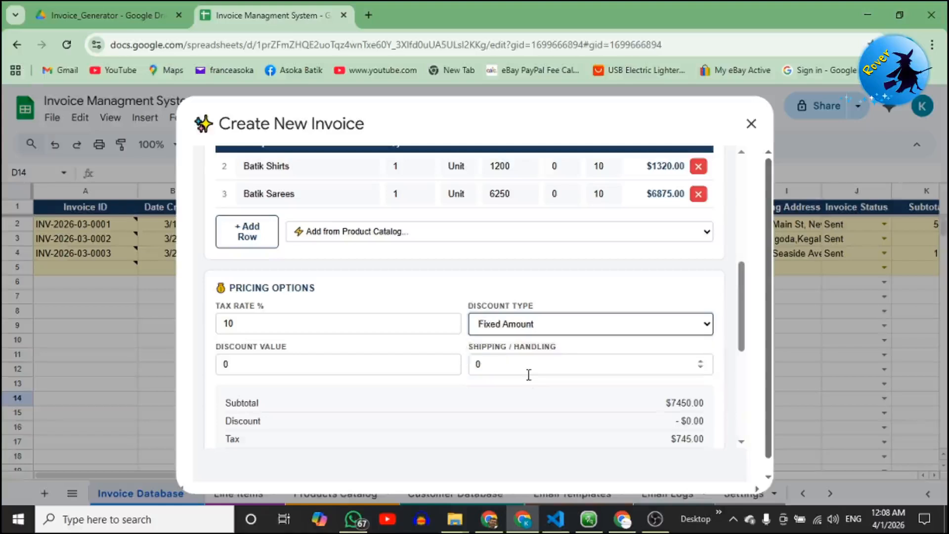
pyautogui.doubleClick(326, 364)
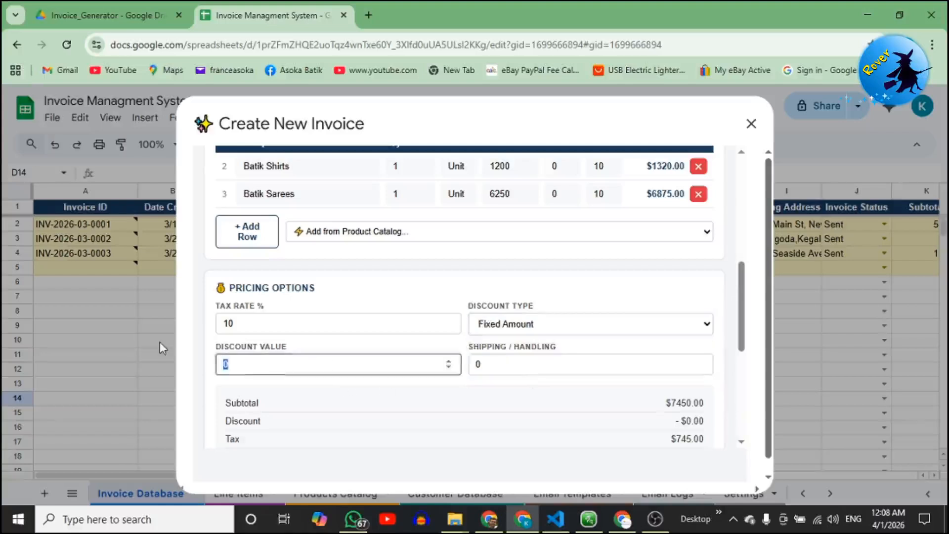
pyautogui.write('875')
pyautogui.press('Tab')
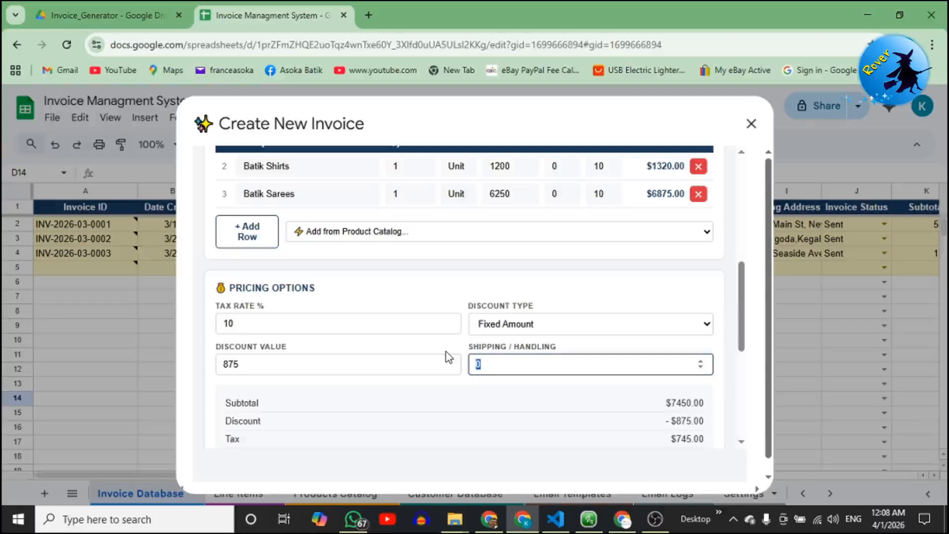
pyautogui.write('1500')
pyautogui.click(441, 399)
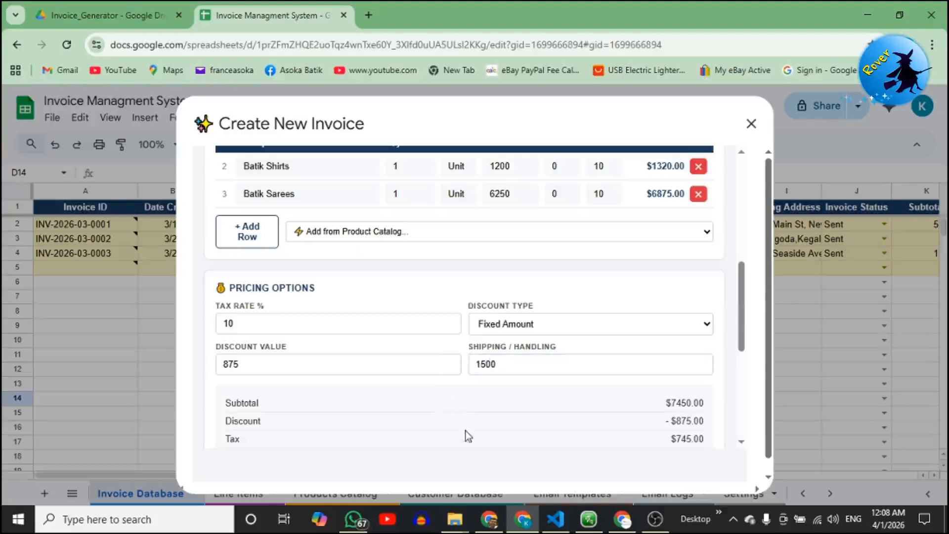
pyautogui.scroll(-3, 616, 411)
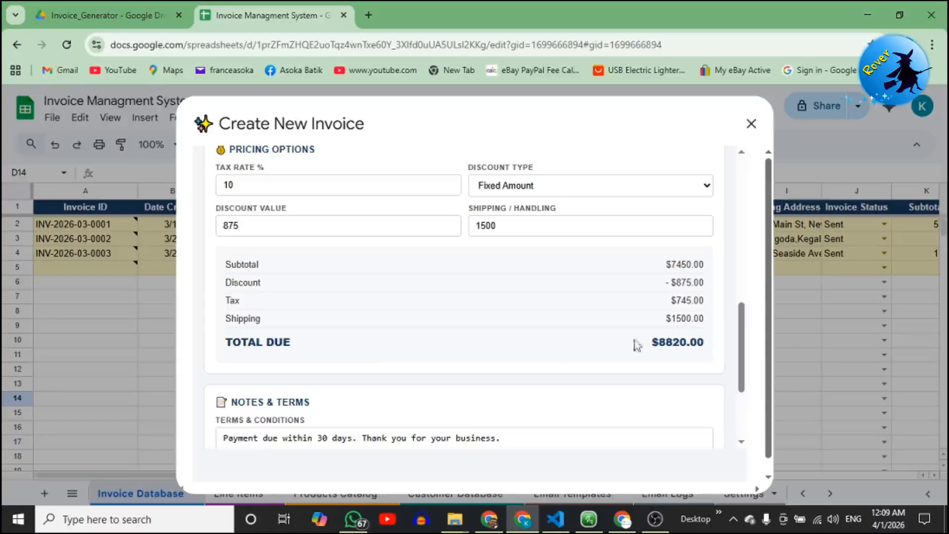
# Enter 'Sample' as the invoice's internal note, correcting the 'Saple' typo.
pyautogui.scroll(-3, 544, 346)
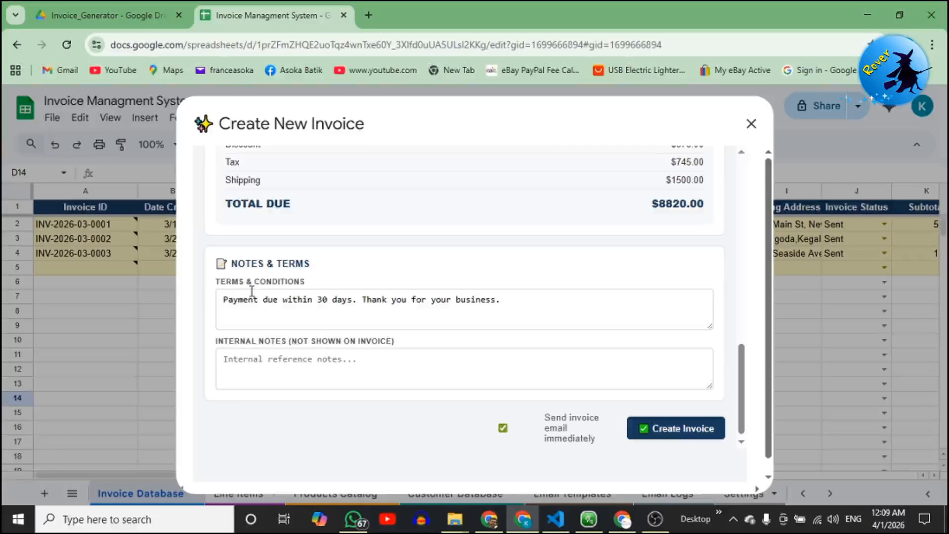
pyautogui.click(244, 360)
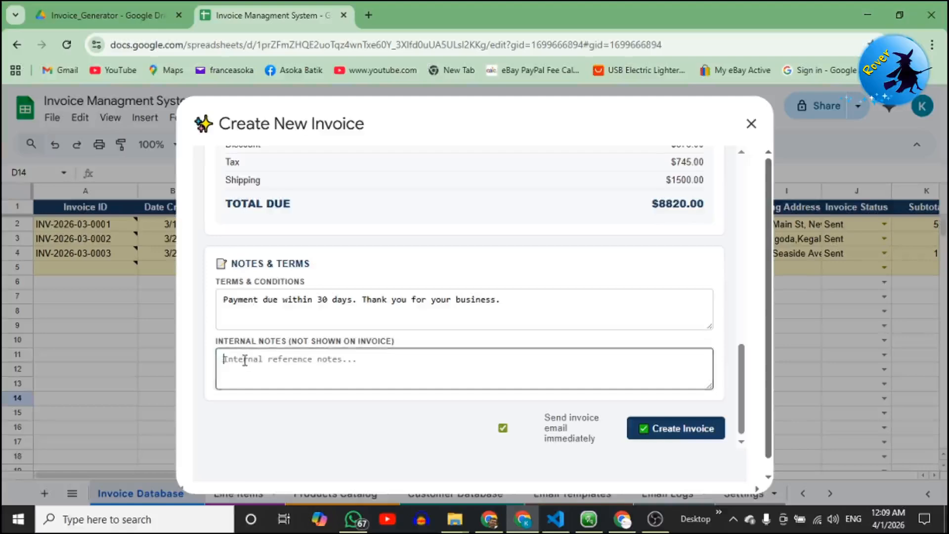
pyautogui.write('Sa')
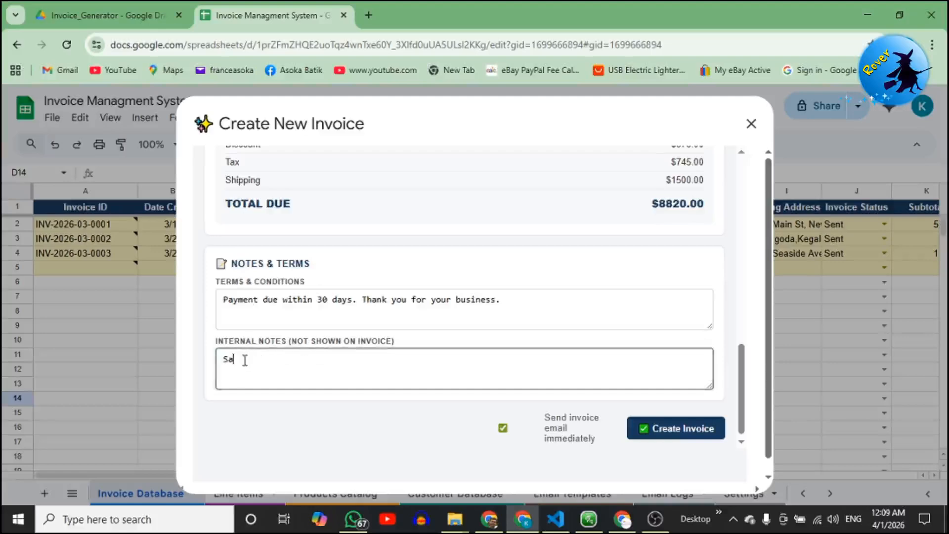
pyautogui.write('ple')
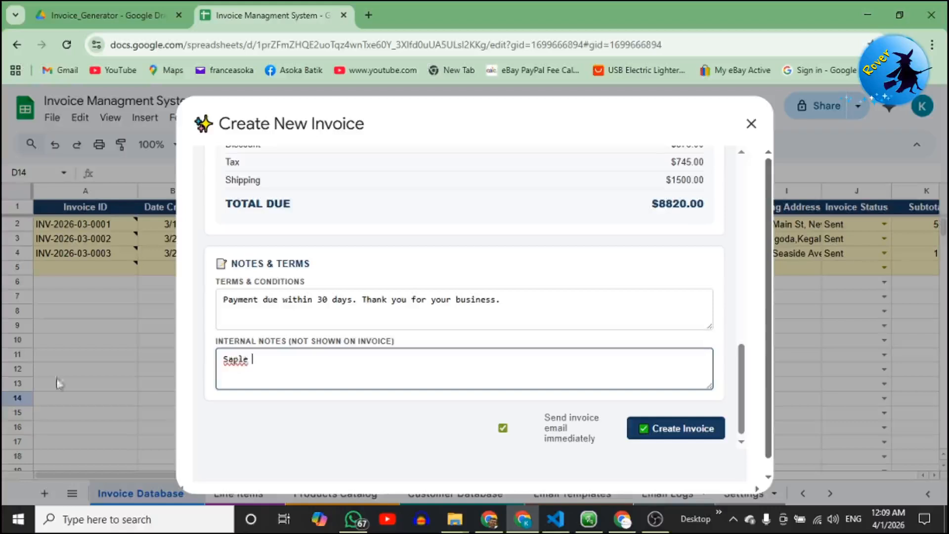
pyautogui.click(233, 359)
pyautogui.write('m')
# Create the invoice with 'Send invoice email immediately' left checked.
pyautogui.scroll(10, 541, 414)
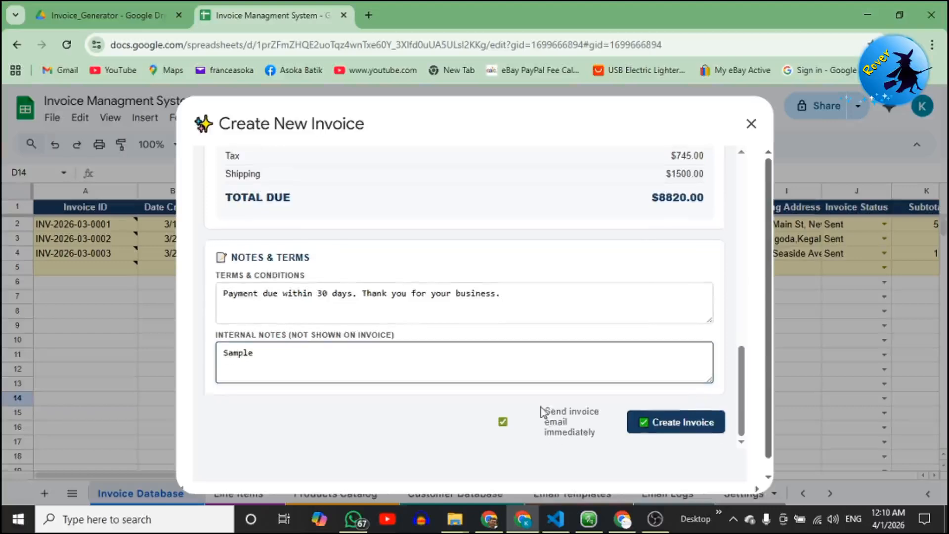
pyautogui.scroll(2, 534, 404)
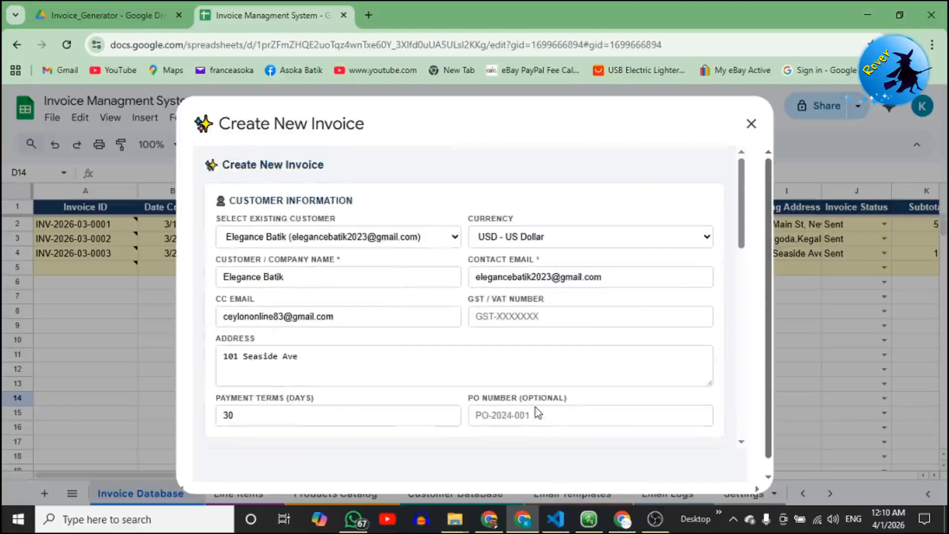
pyautogui.scroll(-12, 534, 408)
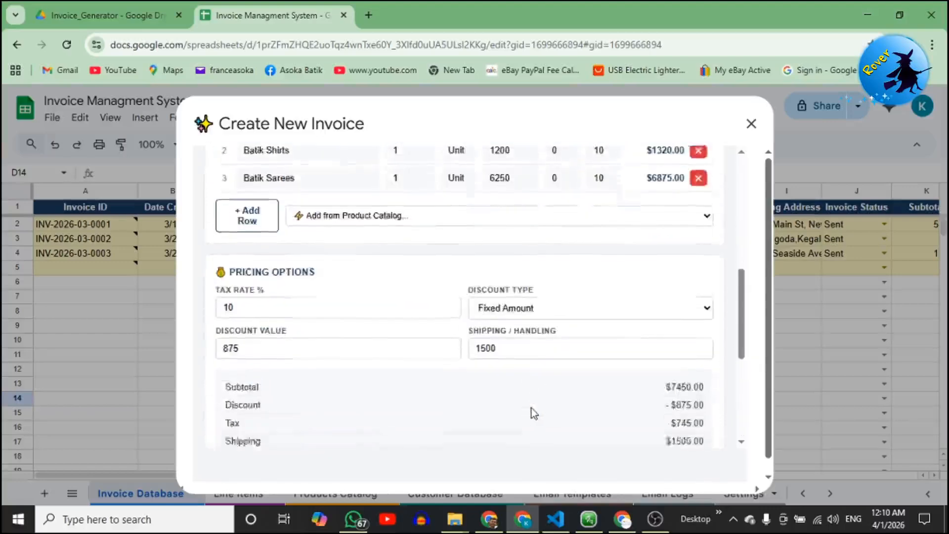
pyautogui.click(686, 433)
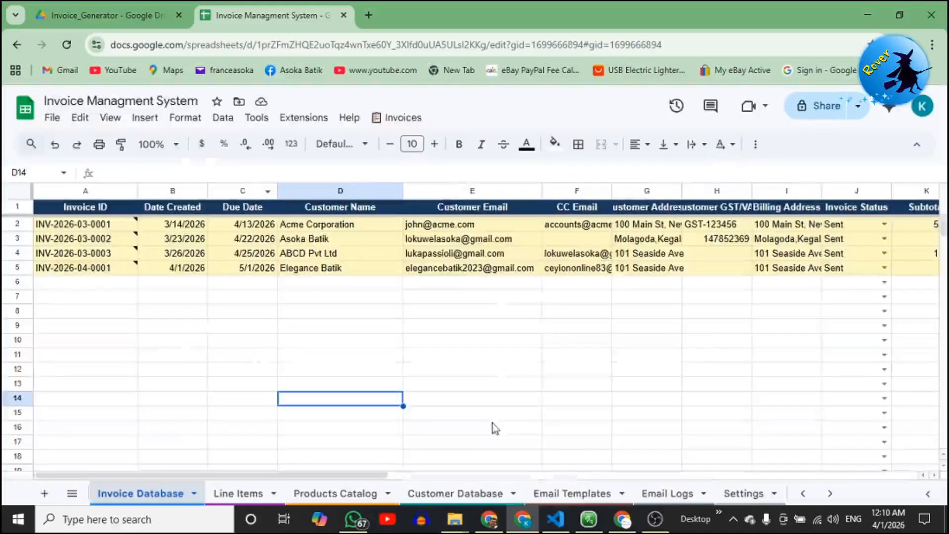
pyautogui.click(234, 371)
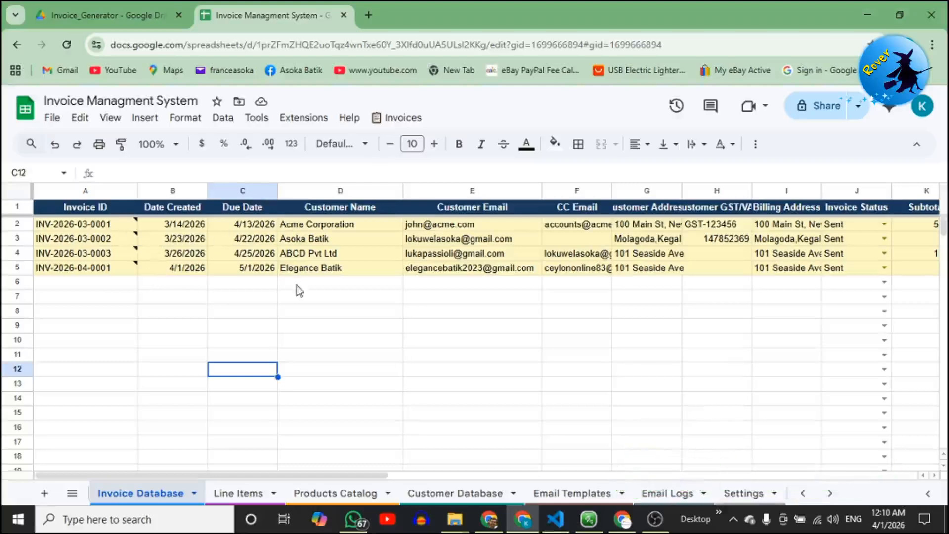
pyautogui.hscroll(5, 574, 463)
pyautogui.moveTo(574, 464); pyautogui.dragTo(346, 472)
pyautogui.click(668, 494)
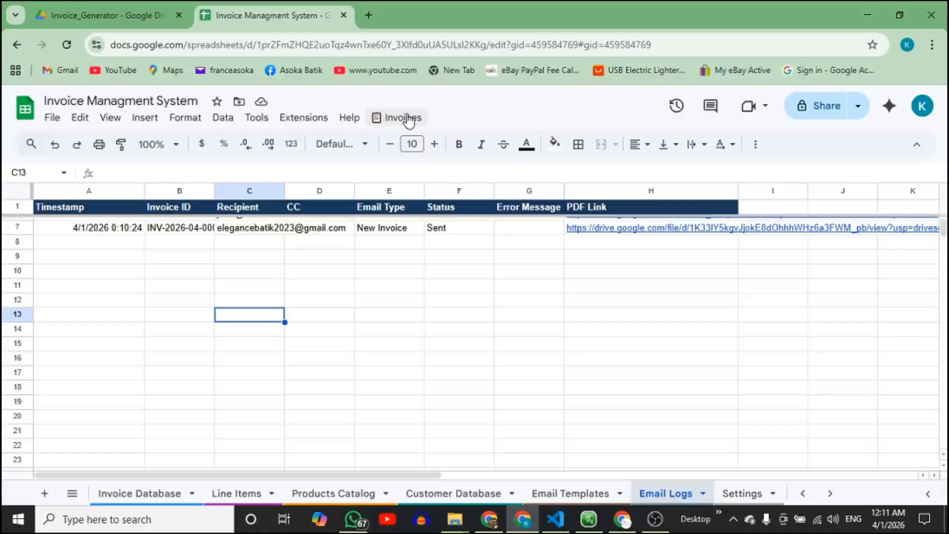
pyautogui.moveTo(622, 525)
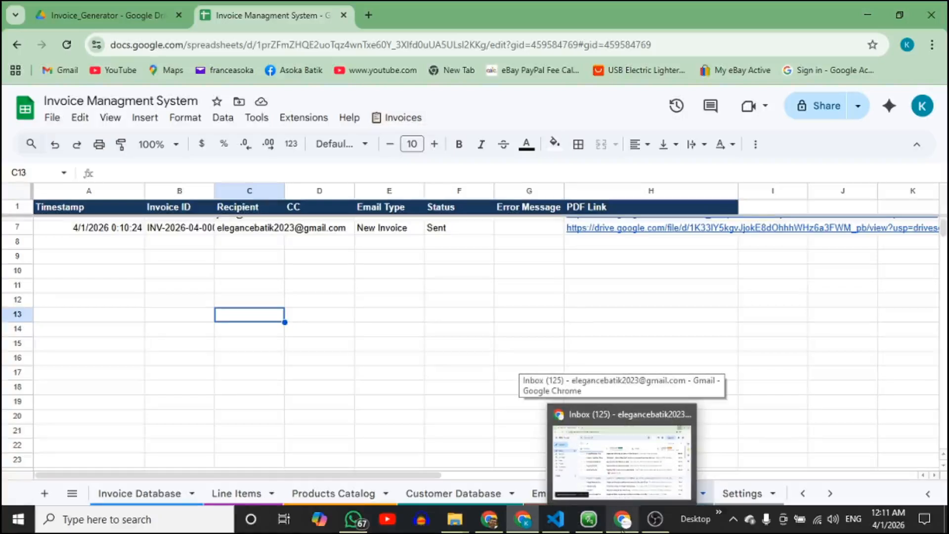
pyautogui.click(622, 442)
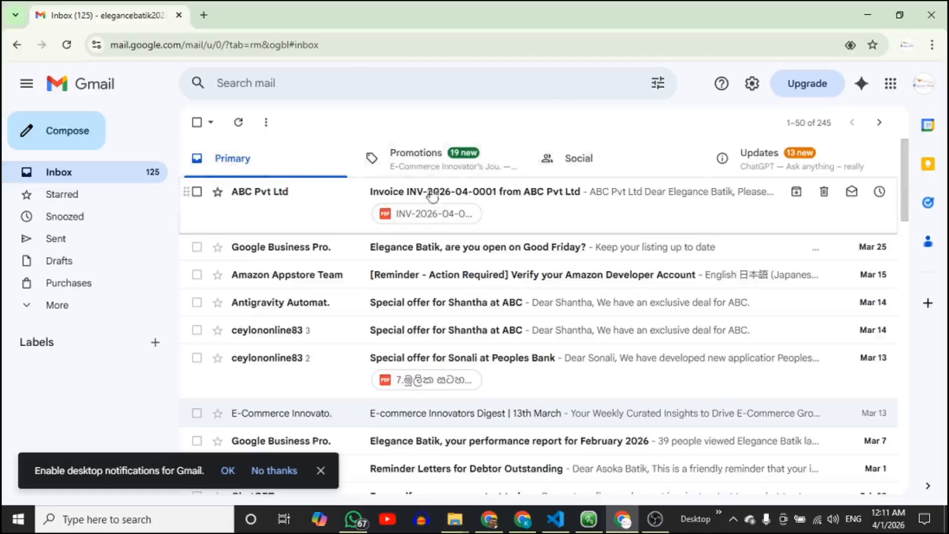
pyautogui.click(517, 207)
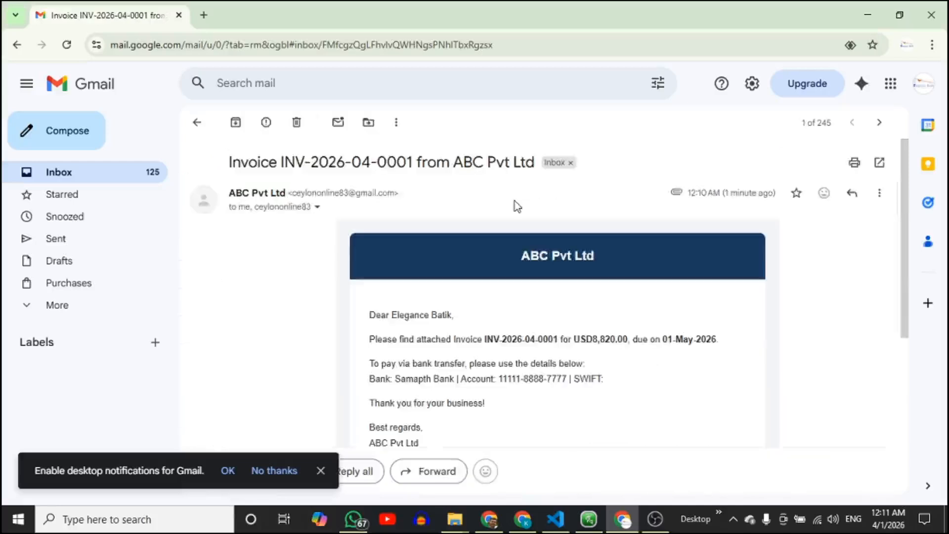
pyautogui.scroll(-3, 519, 254)
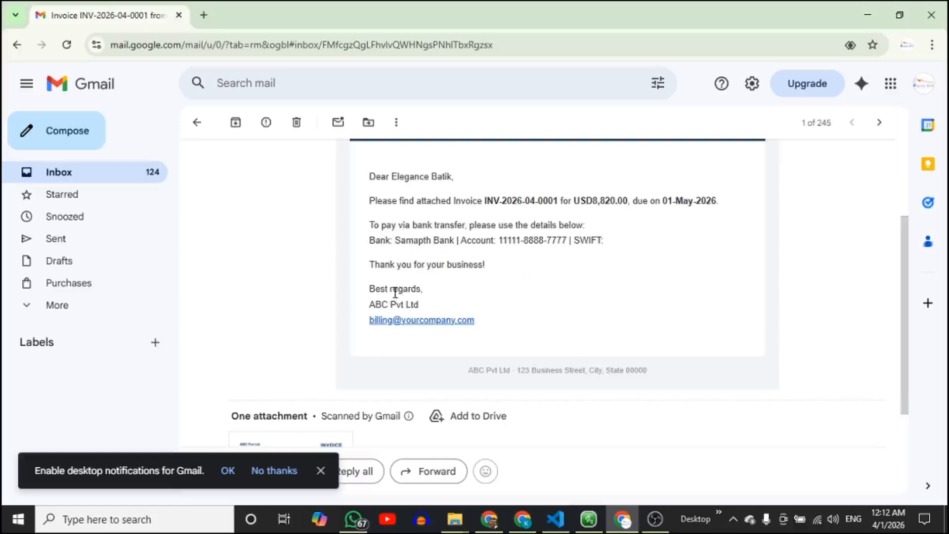
pyautogui.scroll(-3, 376, 282)
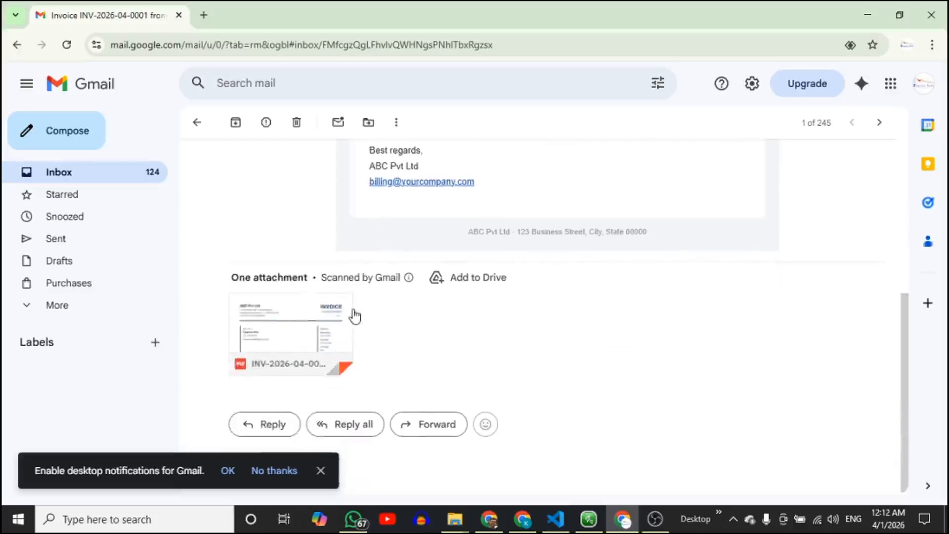
pyautogui.moveTo(352, 316)
pyautogui.click(304, 319)
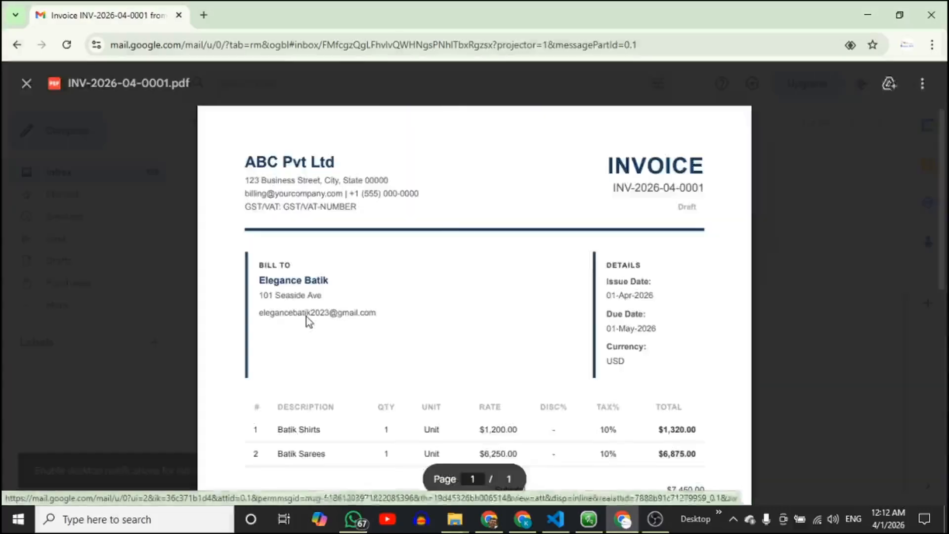
# Check the INV-2026-04-0001.pdf items, $8,820.00 total and notes, then close the preview.
pyautogui.scroll(-4, 314, 310)
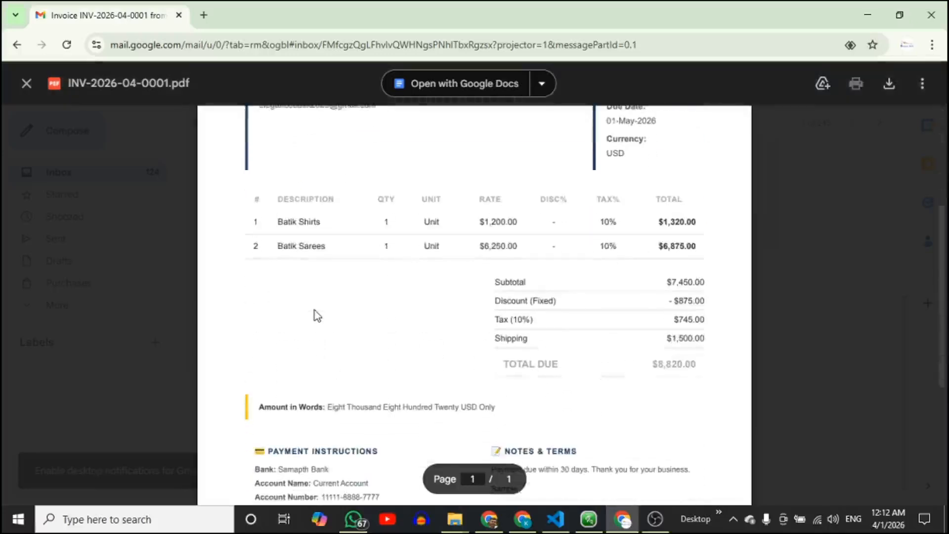
pyautogui.scroll(4, 400, 288)
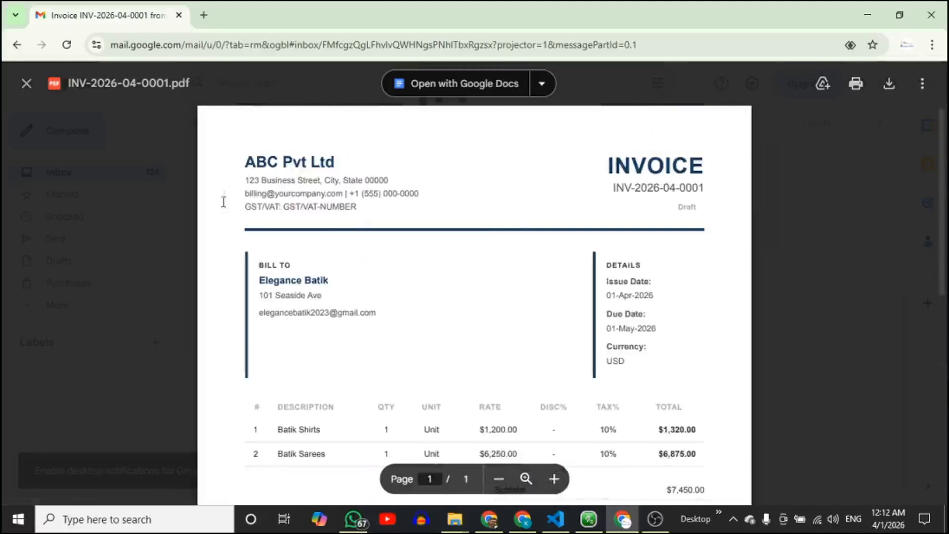
pyautogui.scroll(-1, 294, 247)
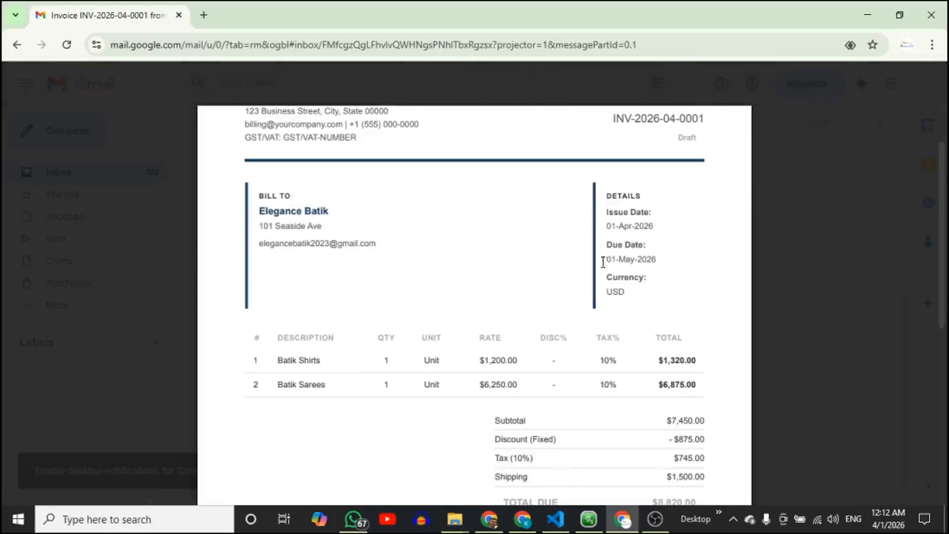
pyautogui.scroll(-2, 604, 303)
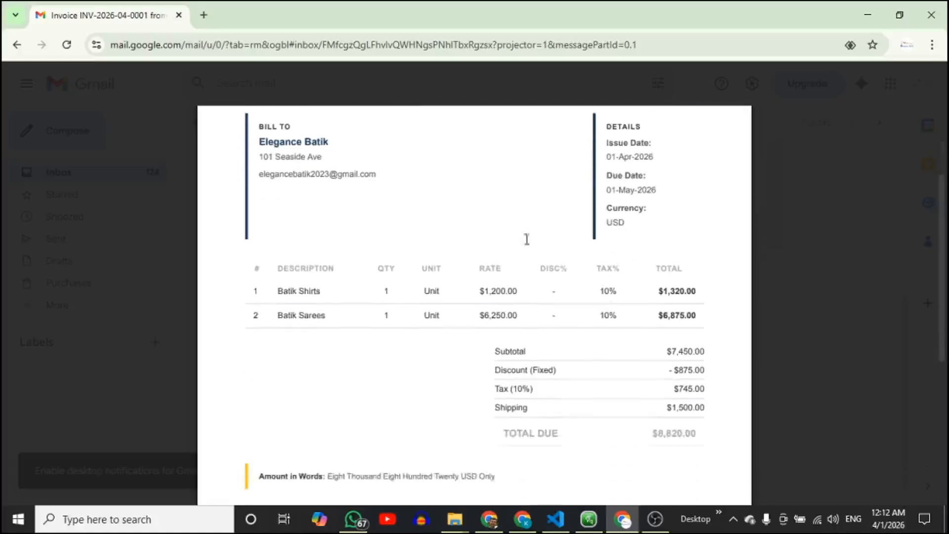
pyautogui.scroll(-5, 567, 314)
pyautogui.scroll(4, 592, 297)
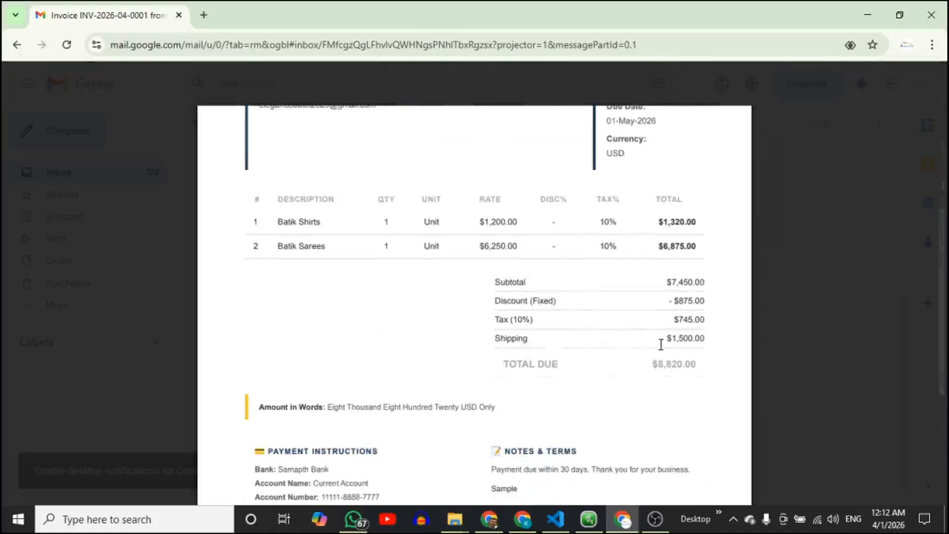
pyautogui.scroll(-3, 548, 366)
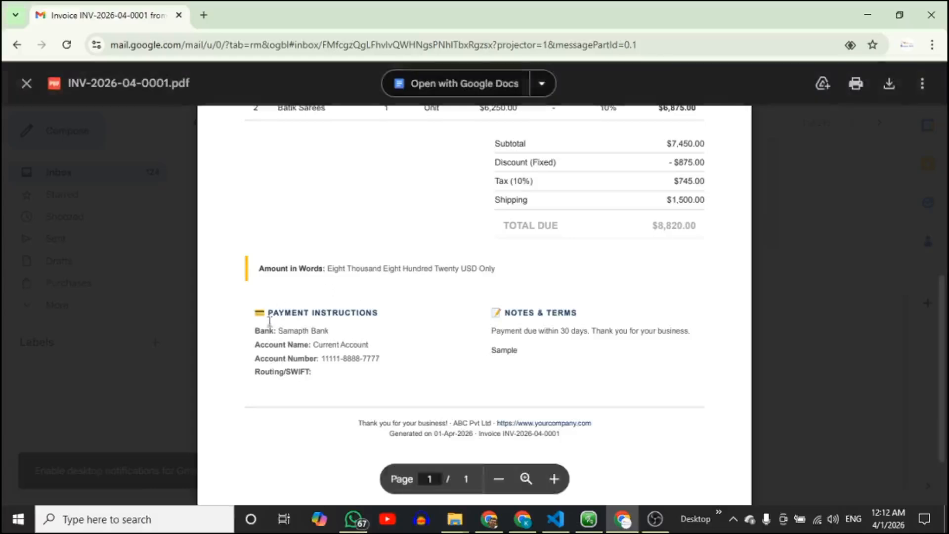
pyautogui.scroll(-2, 606, 307)
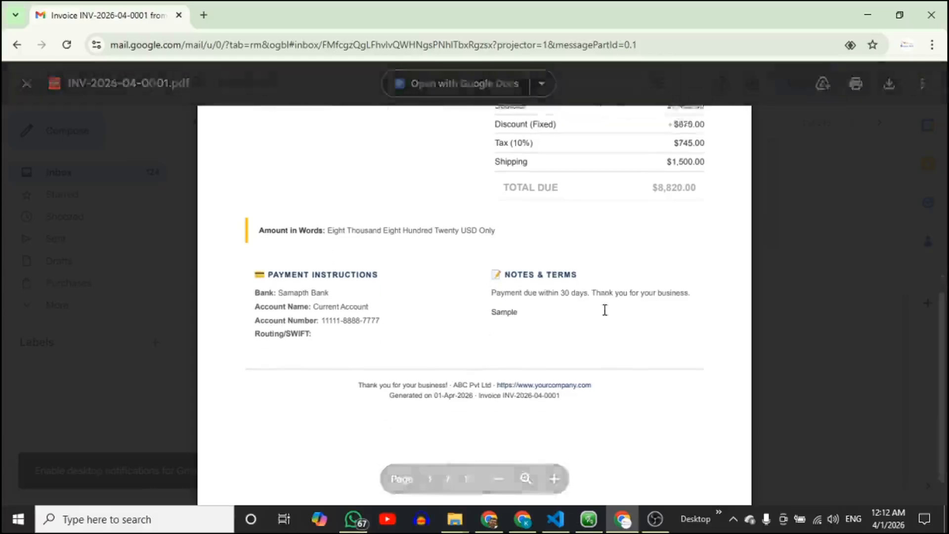
pyautogui.scroll(8, 508, 334)
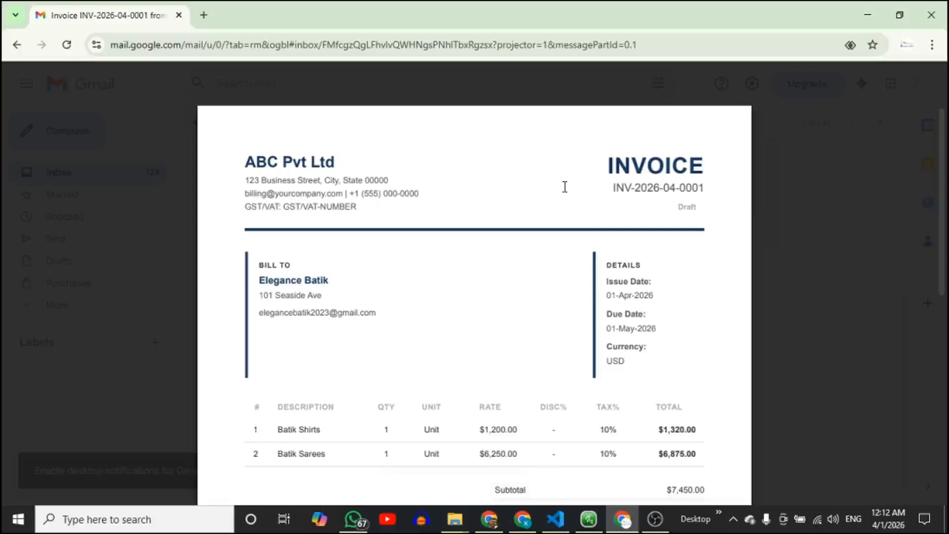
pyautogui.press('Escape')
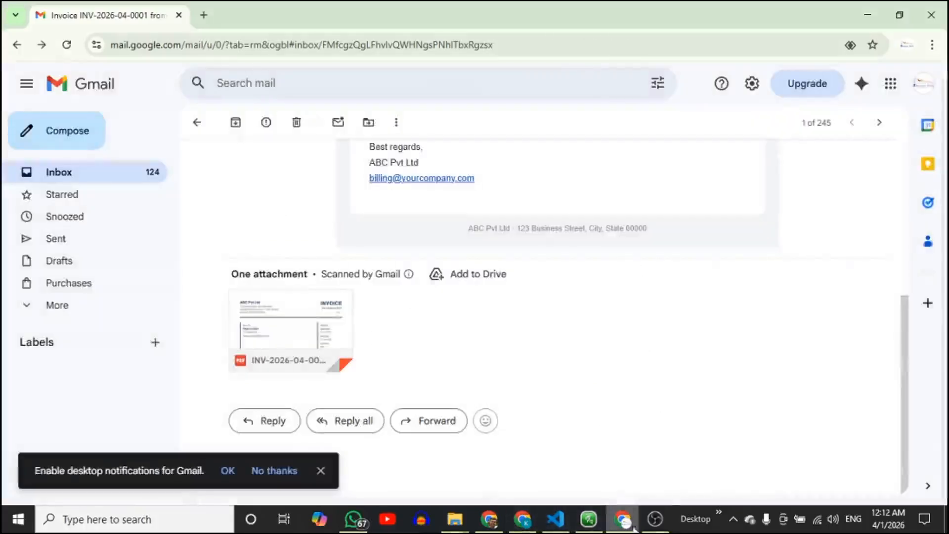
# Back in the spreadsheet, cancel the Send Invoice prompt for another invoice ID from the Invoices menu.
pyautogui.moveTo(623, 520)
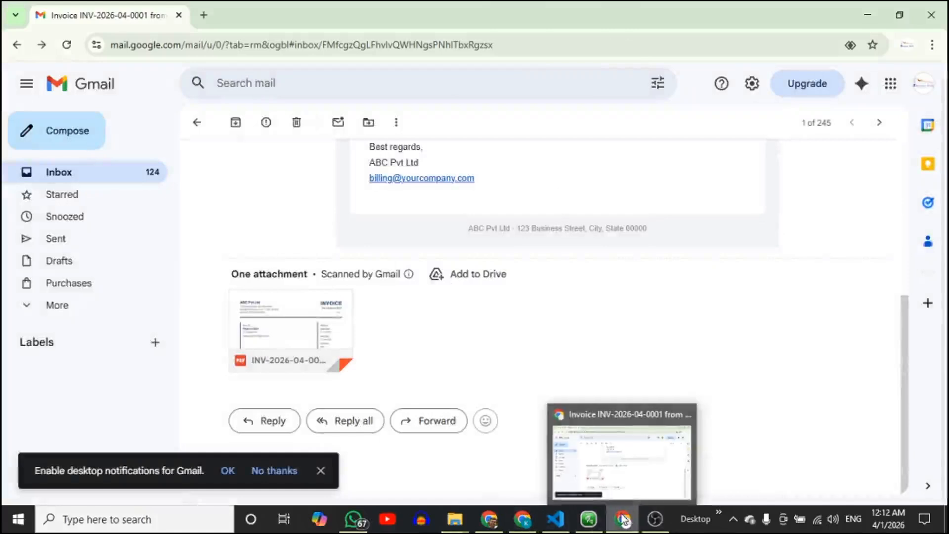
pyautogui.click(522, 519)
pyautogui.click(384, 121)
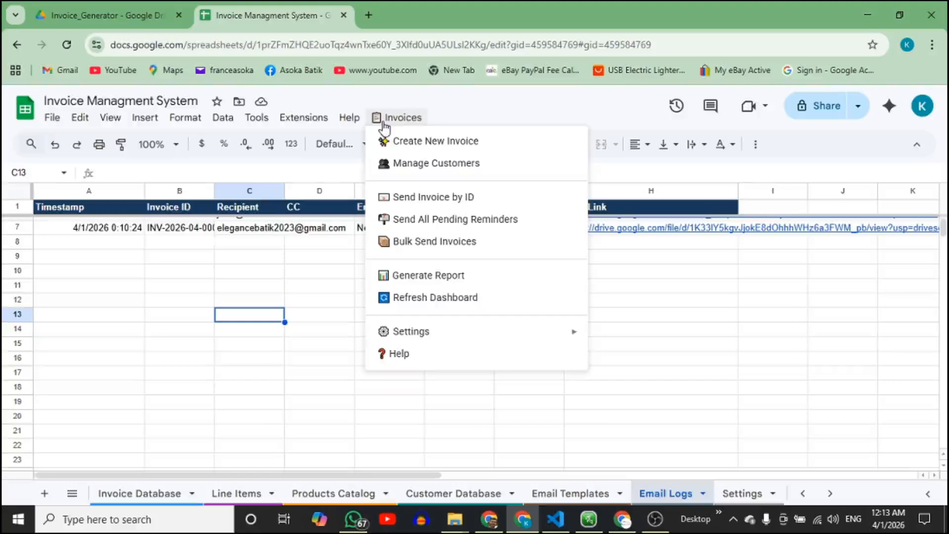
pyautogui.click(497, 198)
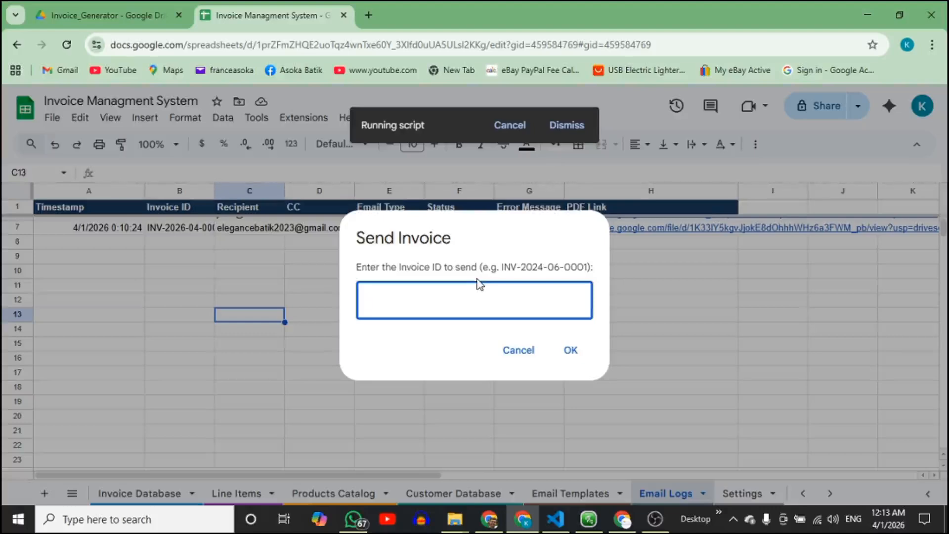
pyautogui.click(508, 352)
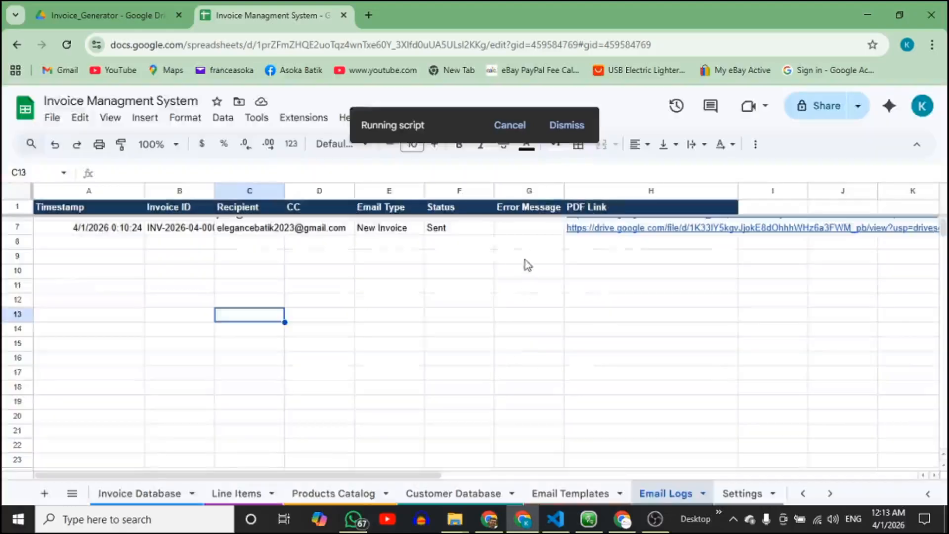
pyautogui.click(401, 118)
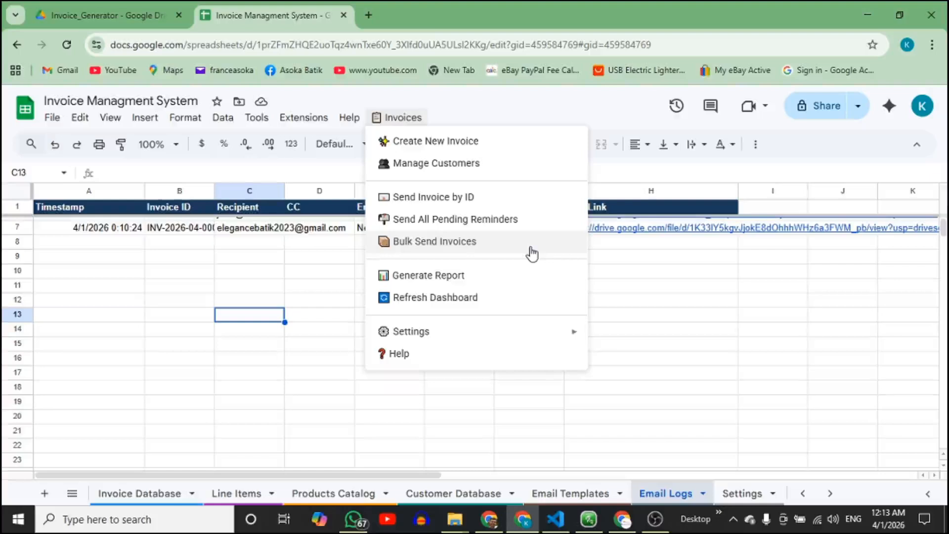
# Generate the invoice report (4 invoices, $0.00 paid, $80087.50 outstanding) and close it.
pyautogui.click(509, 275)
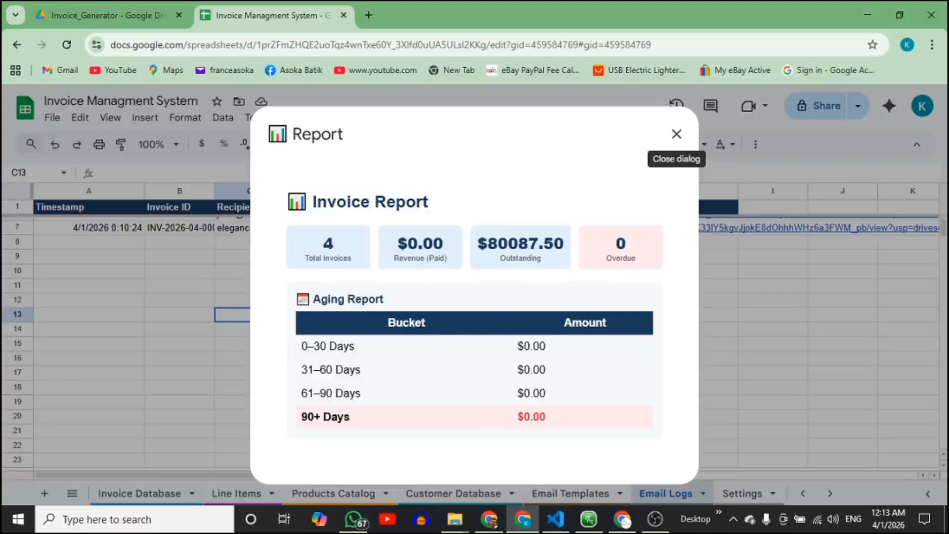
pyautogui.click(676, 135)
pyautogui.click(415, 122)
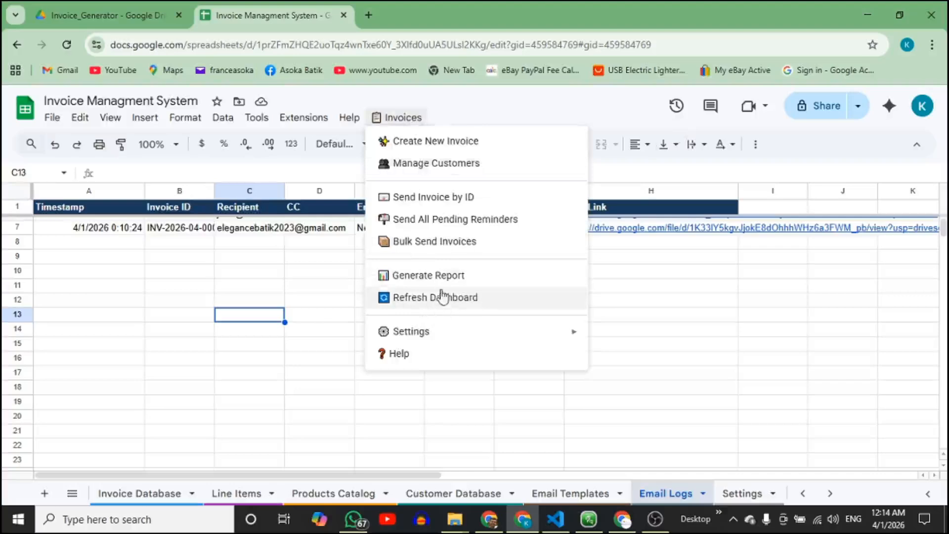
# Run Company Settings to show ABC Pvt Ltd's company, tax, currency and bank details.
pyautogui.moveTo(410, 340)
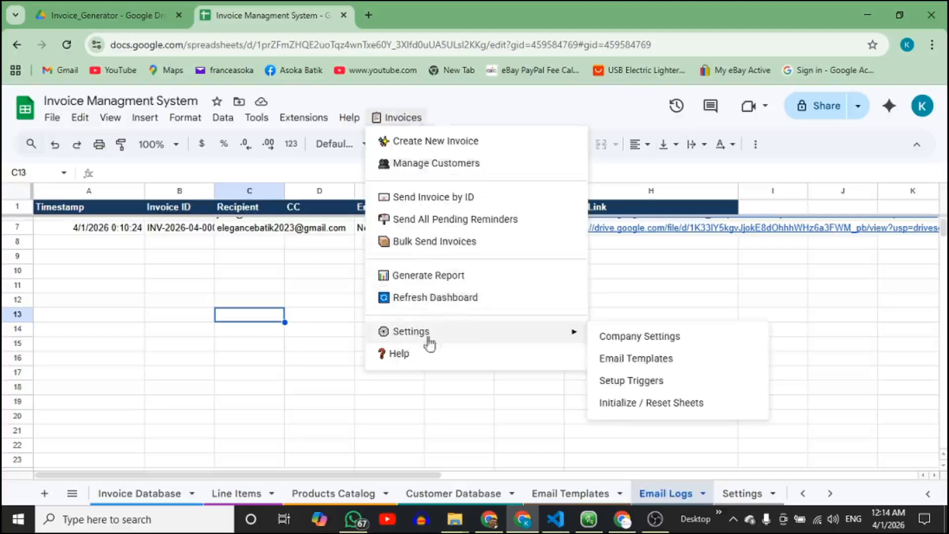
pyautogui.click(677, 338)
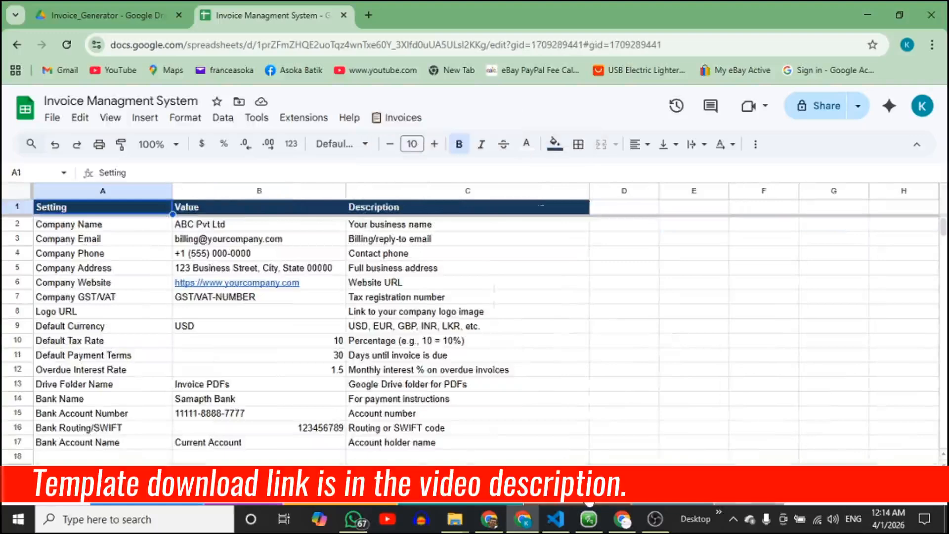
pyautogui.click(401, 119)
pyautogui.moveTo(437, 339)
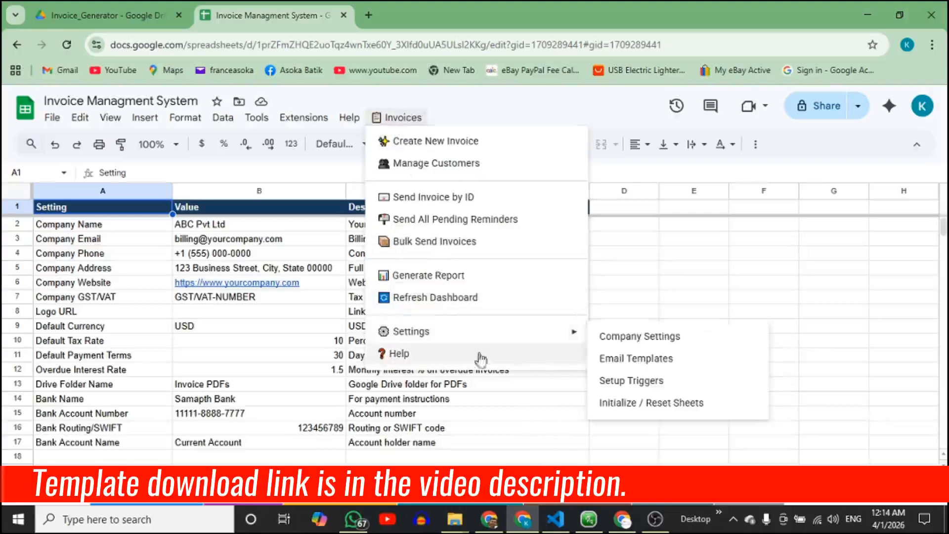
# Read through the Invoice Management System Help guide from the Invoices menu, then close it.
pyautogui.click(469, 364)
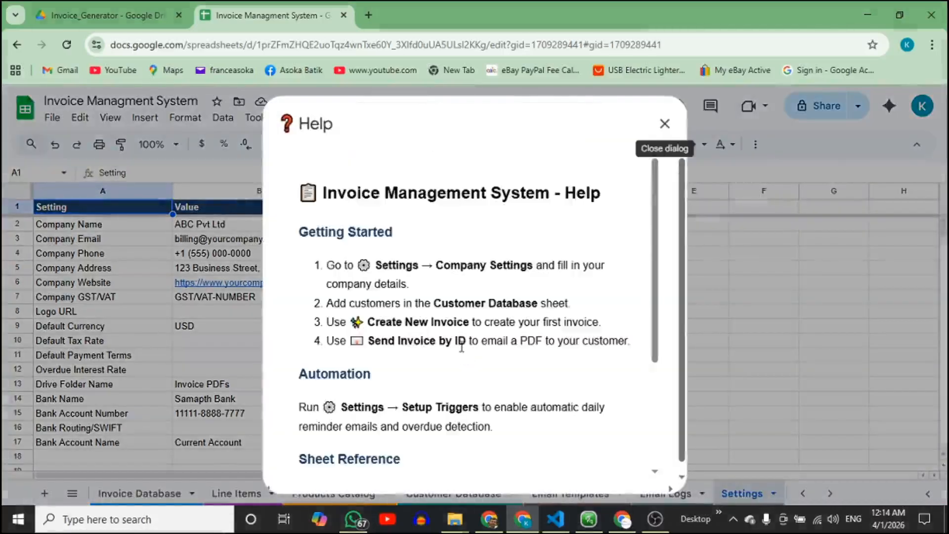
pyautogui.scroll(-3, 461, 346)
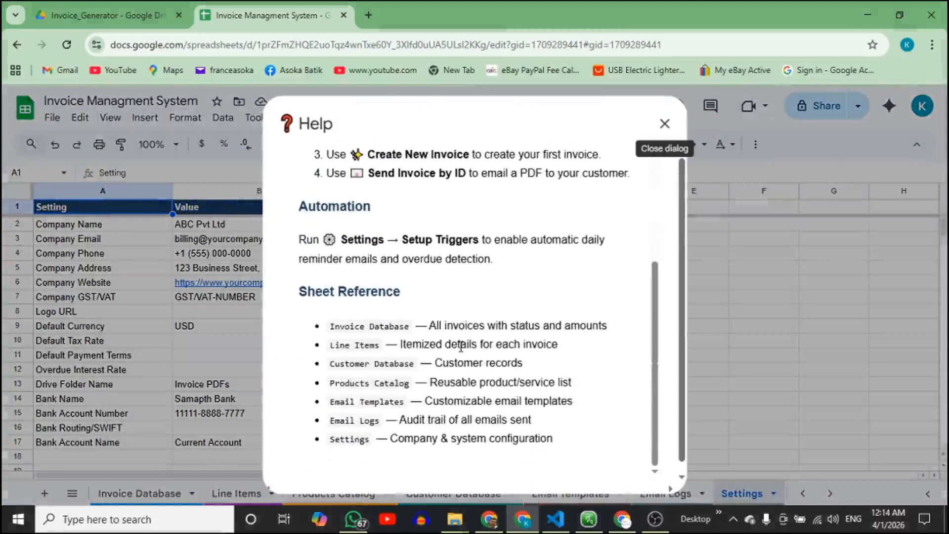
pyautogui.scroll(1, 452, 350)
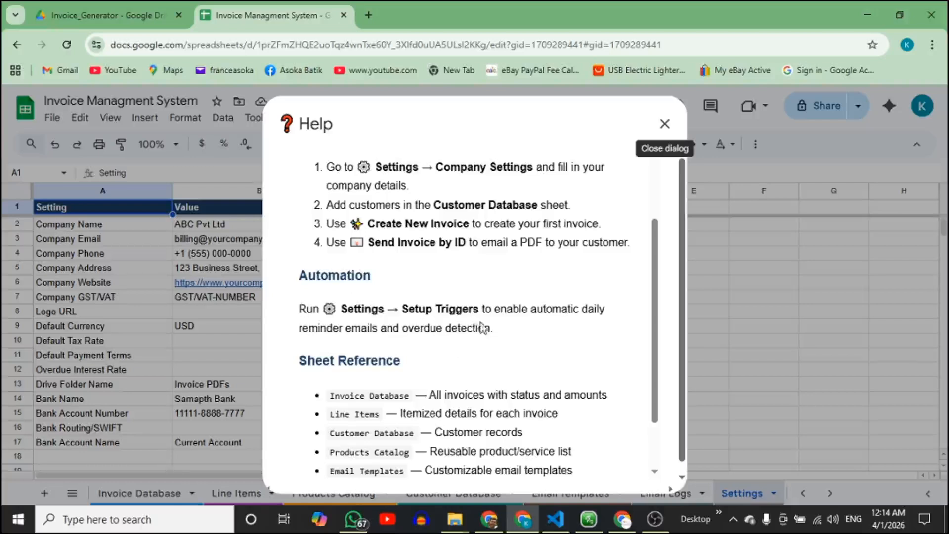
pyautogui.scroll(2, 481, 323)
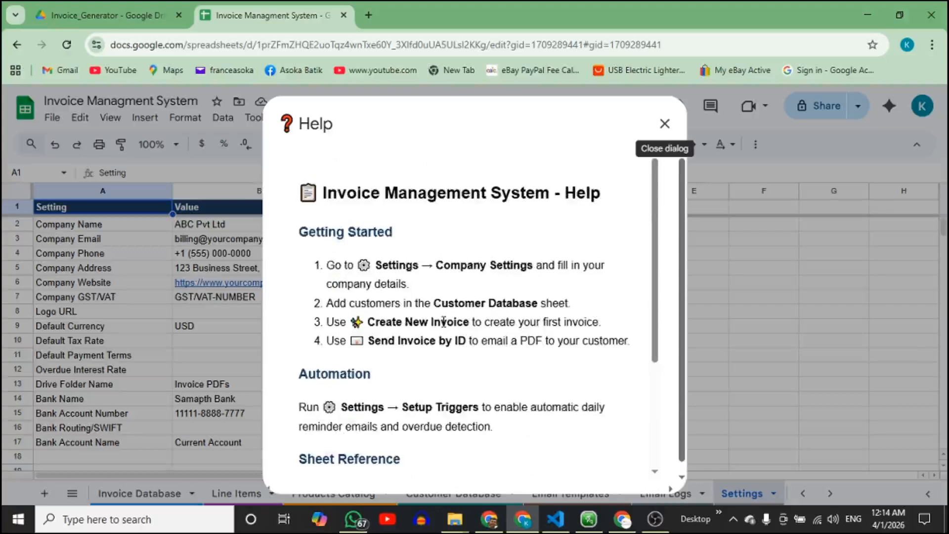
pyautogui.click(664, 123)
pyautogui.scroll(-3, 578, 277)
pyautogui.scroll(3, 564, 297)
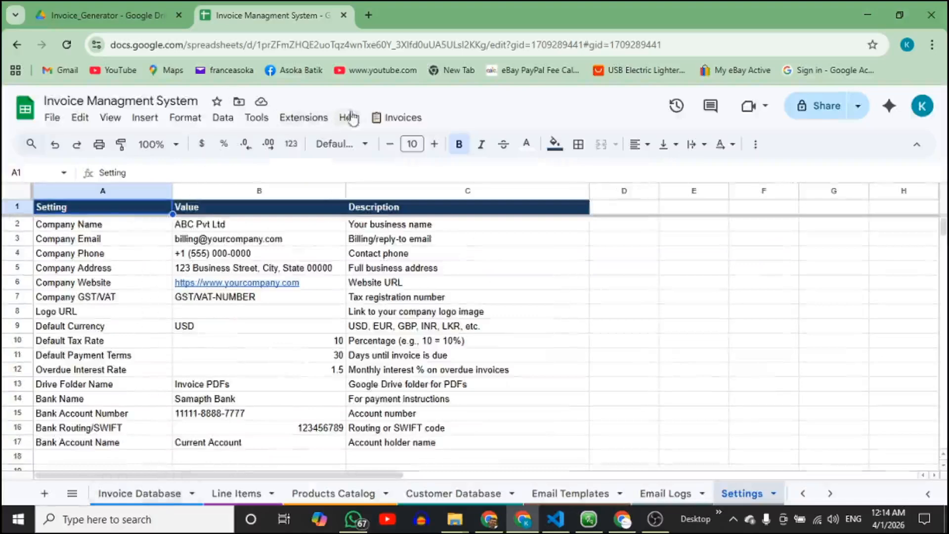
# Open the spreadsheet's Apps Script project through Extensions.
pyautogui.click(311, 119)
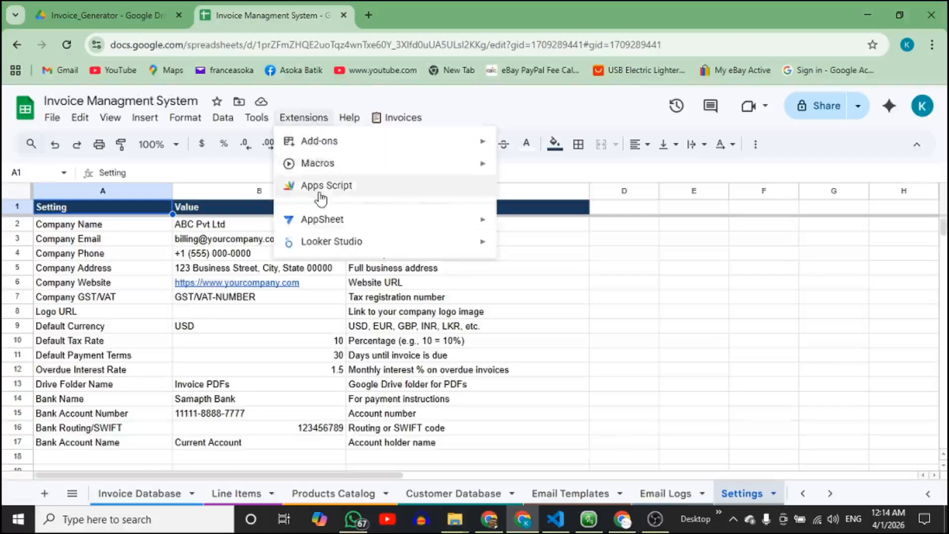
pyautogui.click(318, 187)
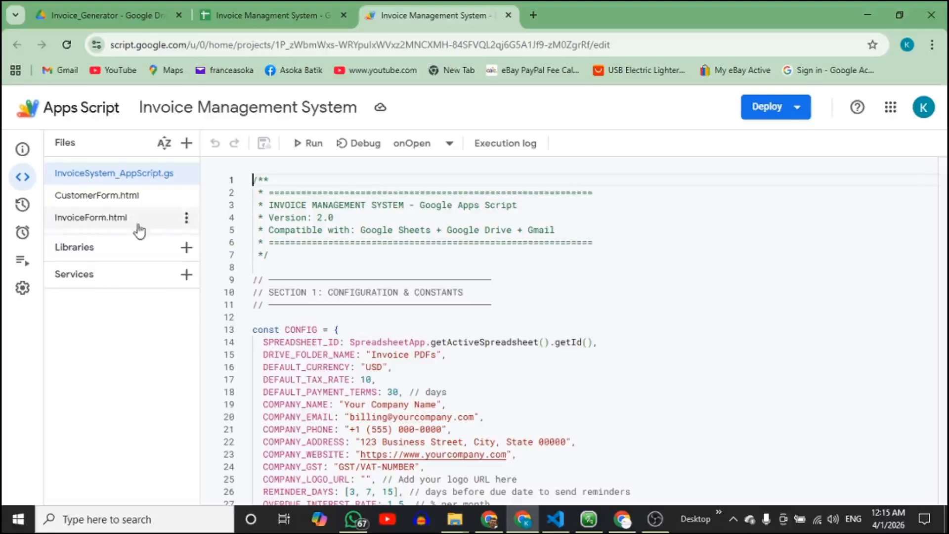
pyautogui.scroll(-6, 364, 277)
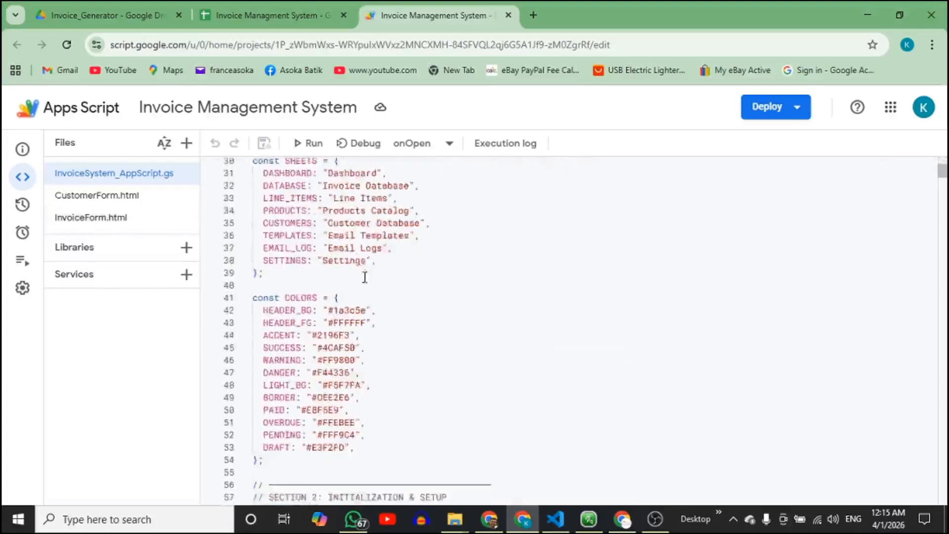
pyautogui.scroll(6, 364, 276)
# Browse CustomerForm.html, InvoiceForm.html and InvoiceSystem_AppScript.gs, then return to the spreadsheet.
pyautogui.click(144, 197)
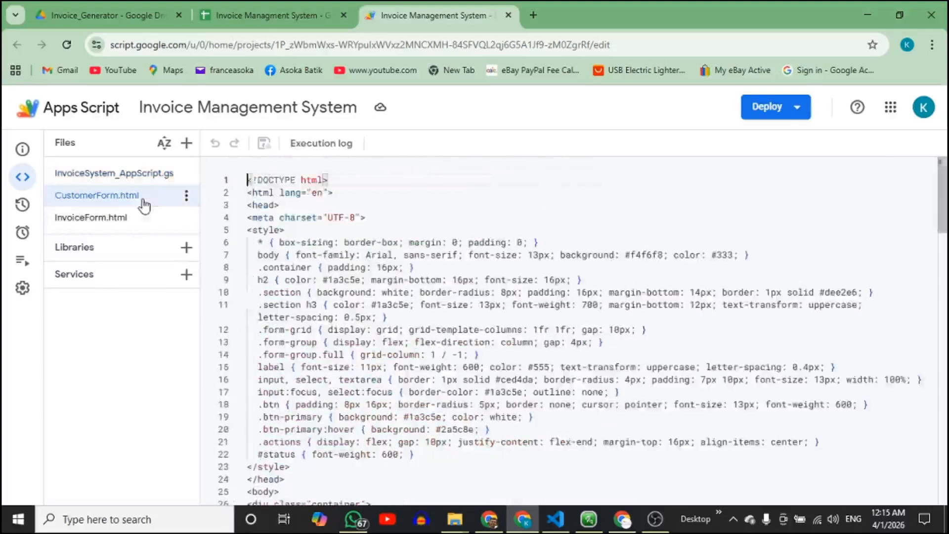
pyautogui.scroll(-6, 487, 277)
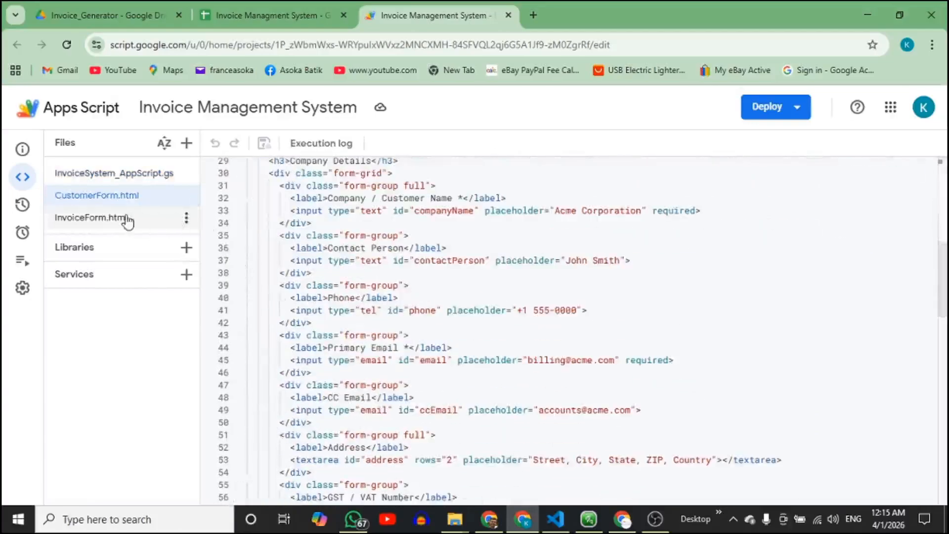
pyautogui.click(128, 221)
pyautogui.scroll(-8, 328, 298)
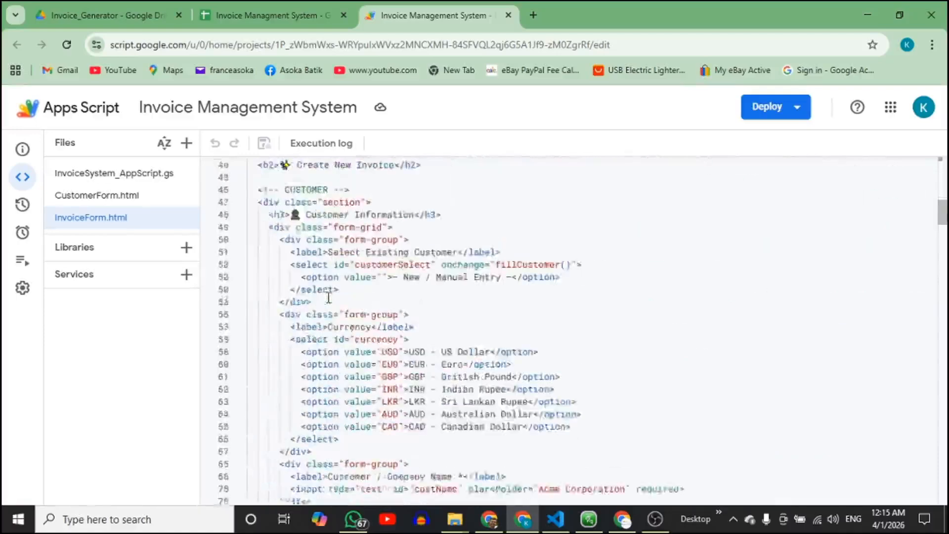
pyautogui.scroll(-4, 329, 298)
pyautogui.click(117, 174)
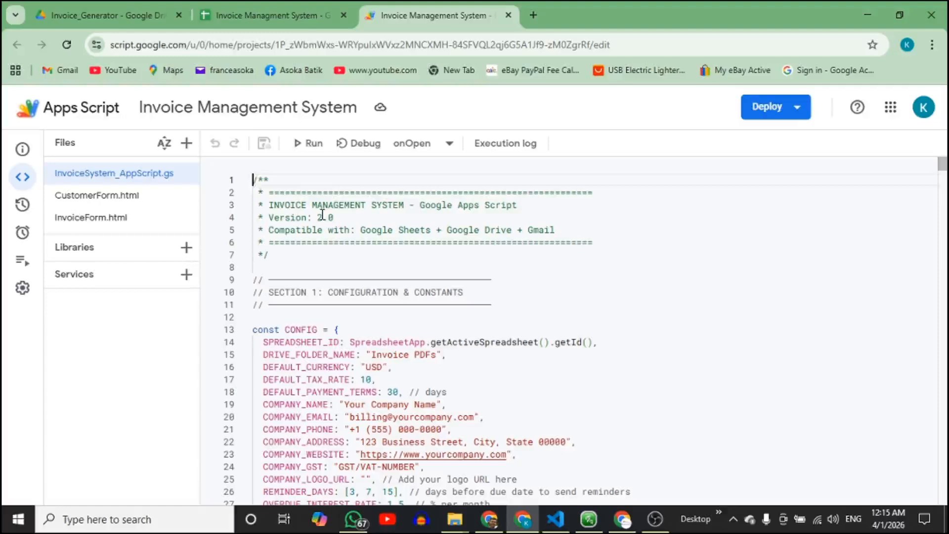
pyautogui.click(262, 15)
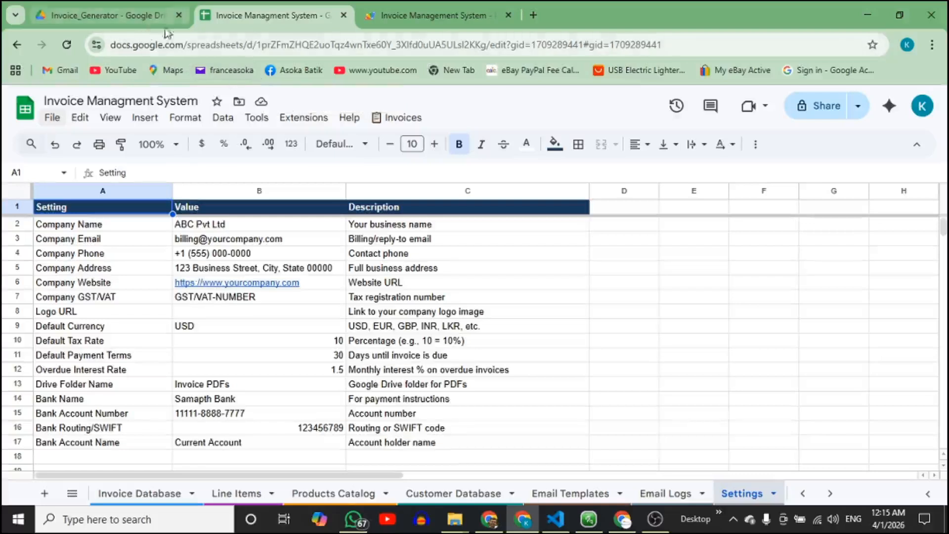
# Glance at the five-product Products Catalog, then show Customer Database with Elegance Batik listed fourth.
pyautogui.click(420, 16)
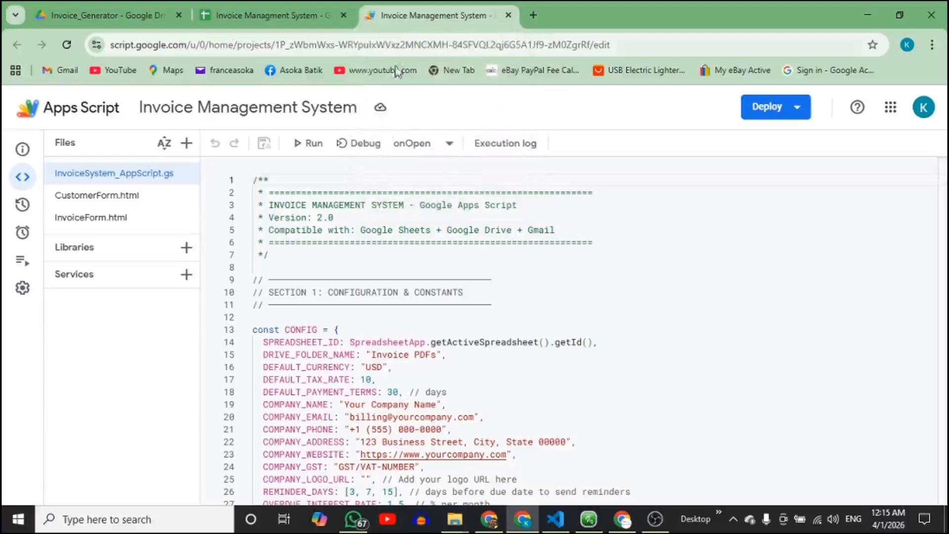
pyautogui.click(248, 15)
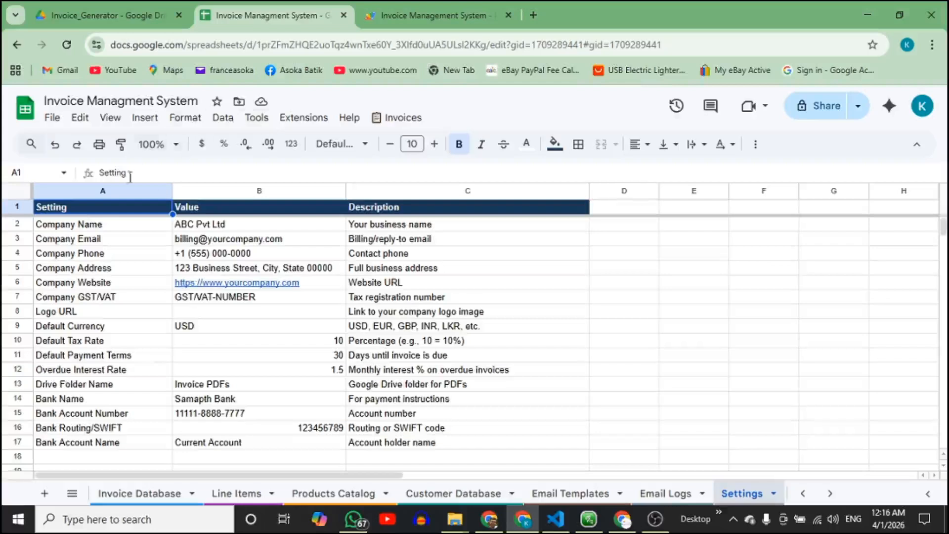
pyautogui.click(339, 494)
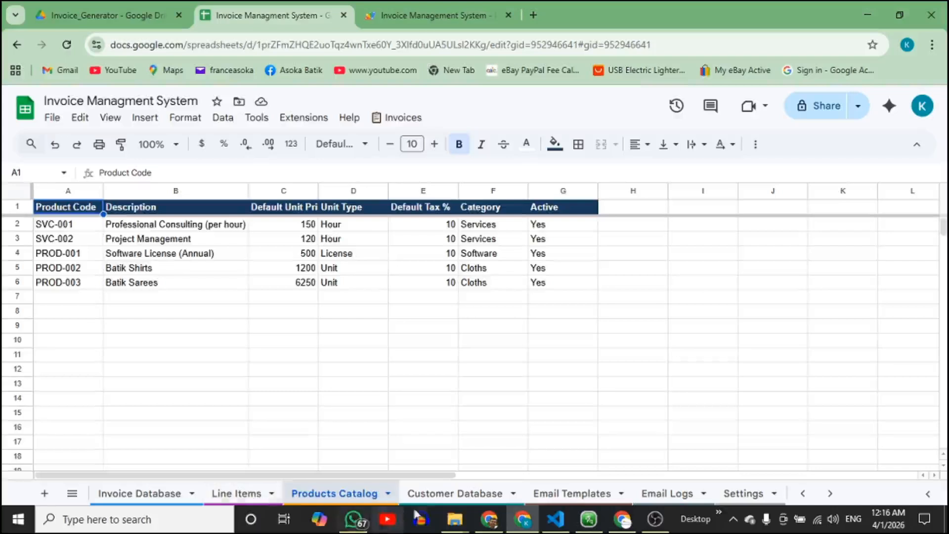
pyautogui.click(436, 498)
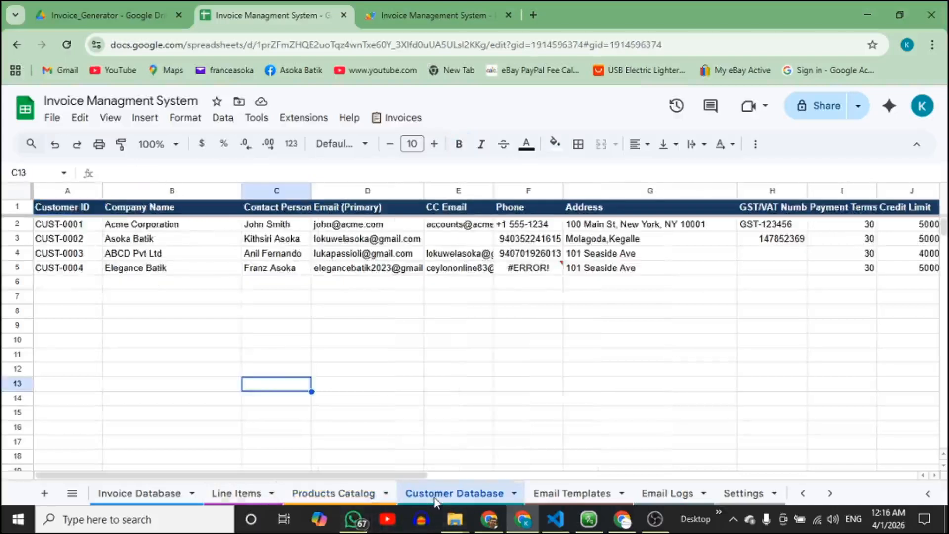